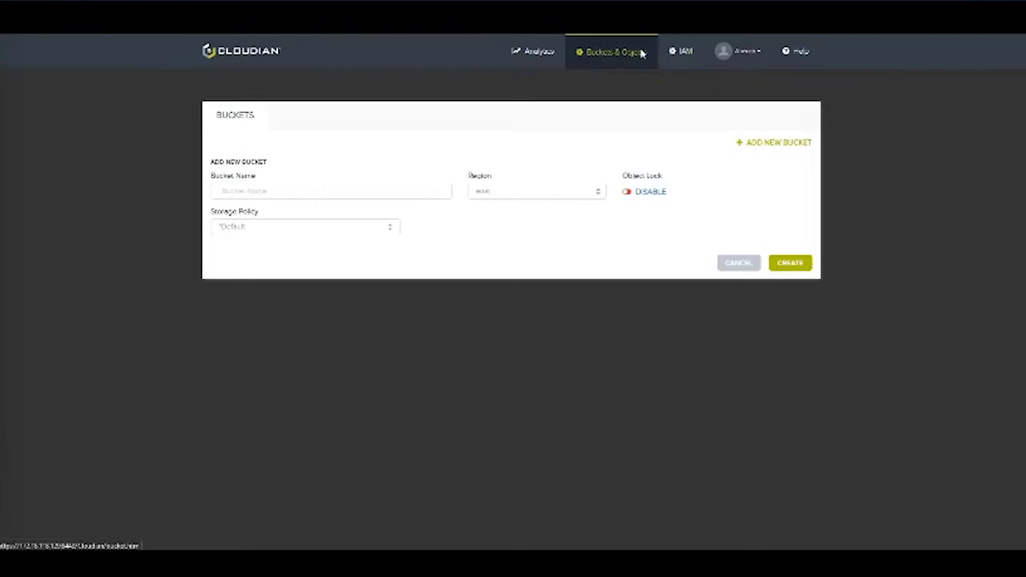
- Create the bucket kastenbucket1 with Object Lock enabled, accepting the object lock warning
{"action": "left_click", "coordinate": [428, 190]}
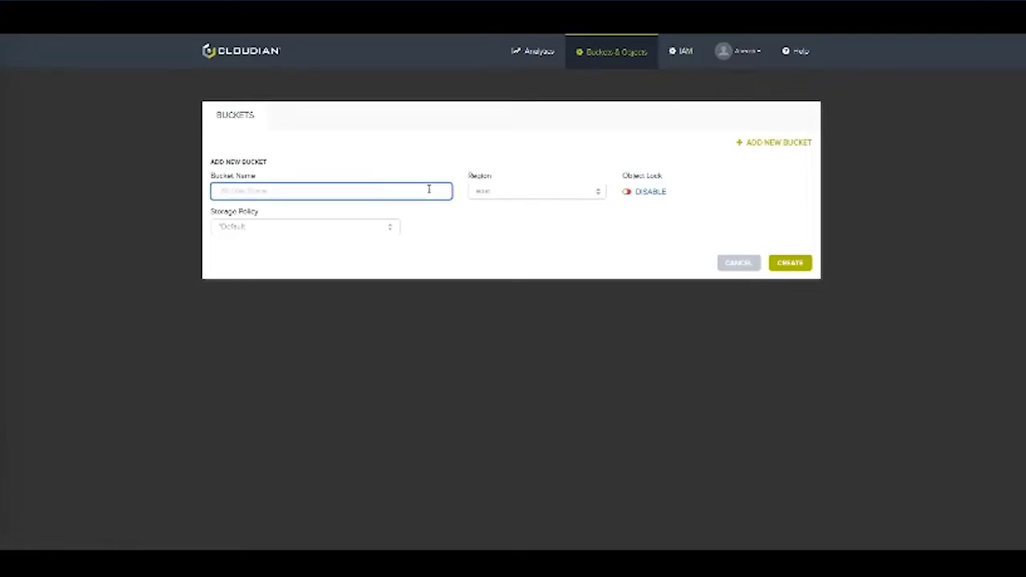
{"action": "type", "text": "testenbucket1"}
{"action": "left_click", "coordinate": [627, 194]}
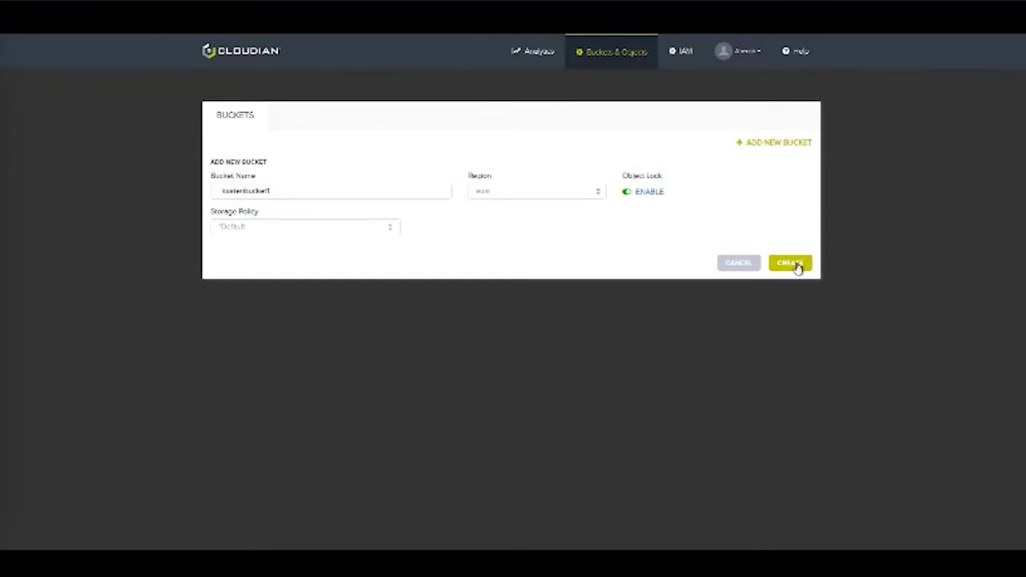
{"action": "left_click", "coordinate": [790, 264]}
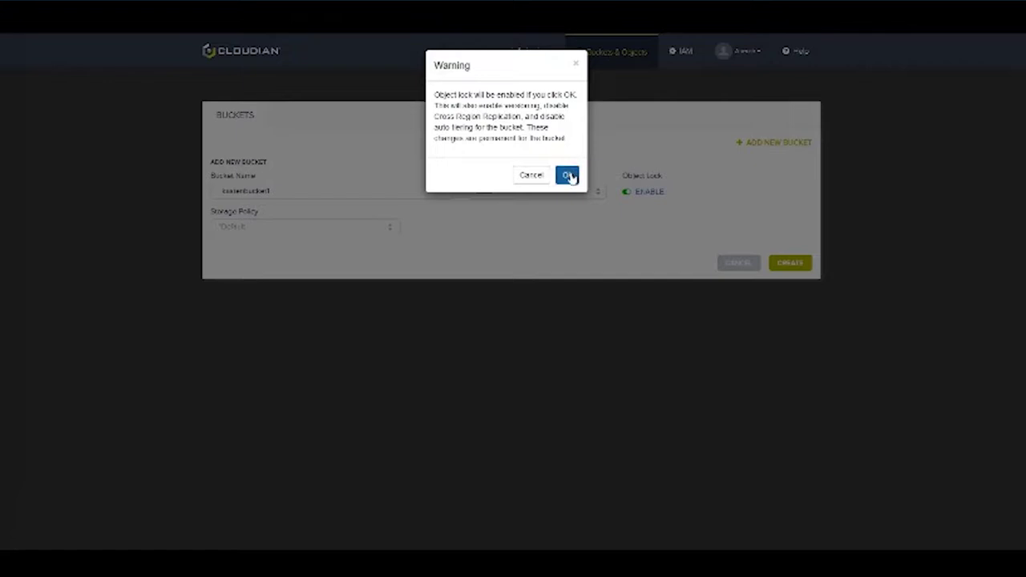
{"action": "left_click", "coordinate": [567, 176]}
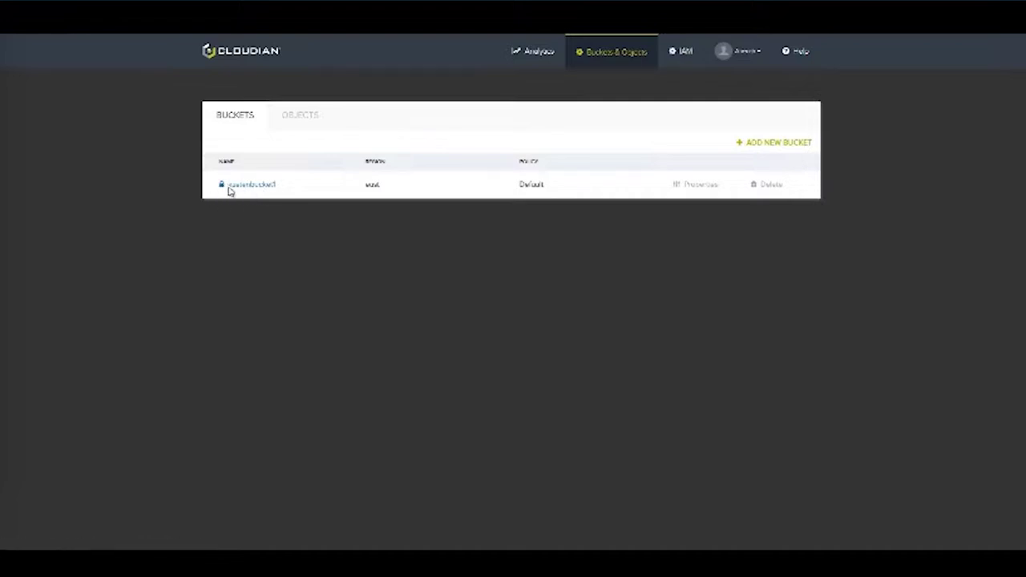
- Review kastenbucket1's storage policy, lifecycle, versioning and object lock properties
{"action": "left_click", "coordinate": [691, 186]}
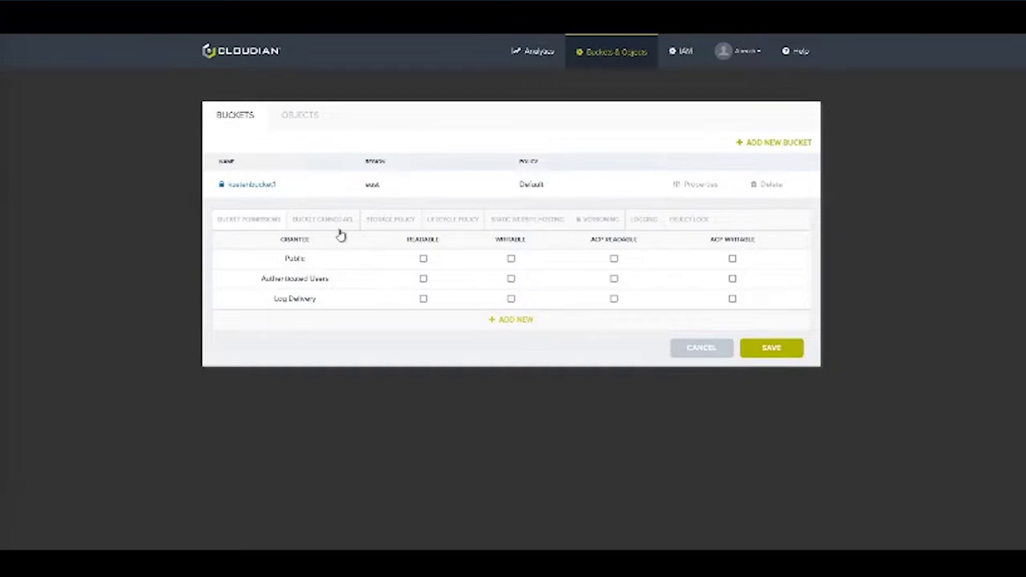
{"action": "left_click", "coordinate": [411, 227]}
{"action": "left_click", "coordinate": [451, 226]}
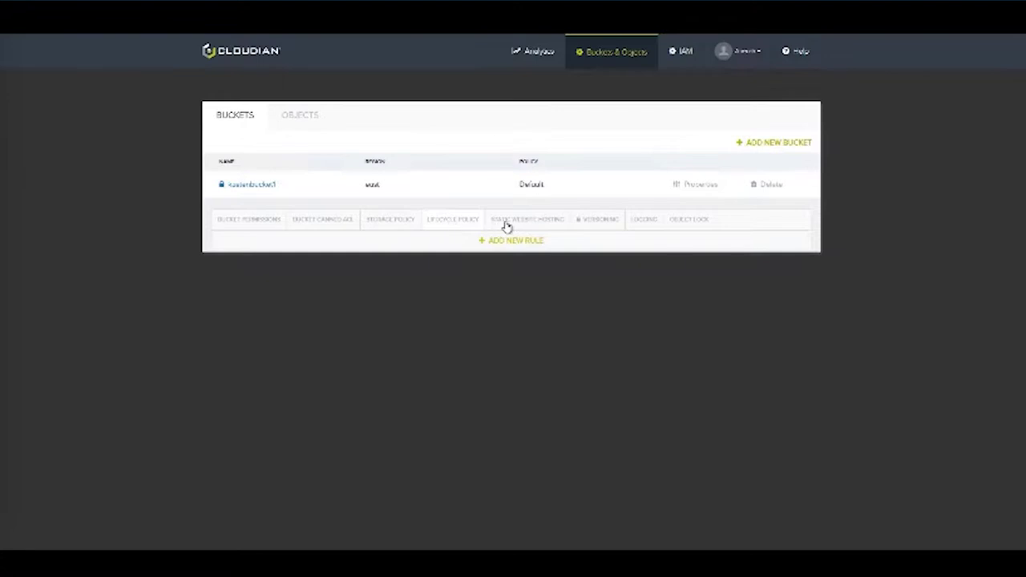
{"action": "left_click", "coordinate": [585, 224]}
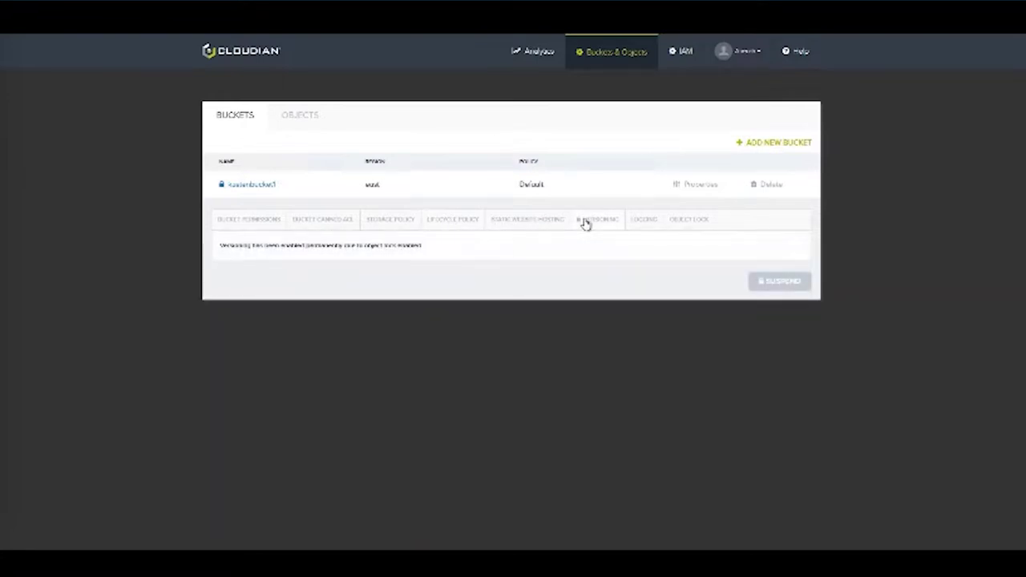
{"action": "left_click", "coordinate": [684, 221]}
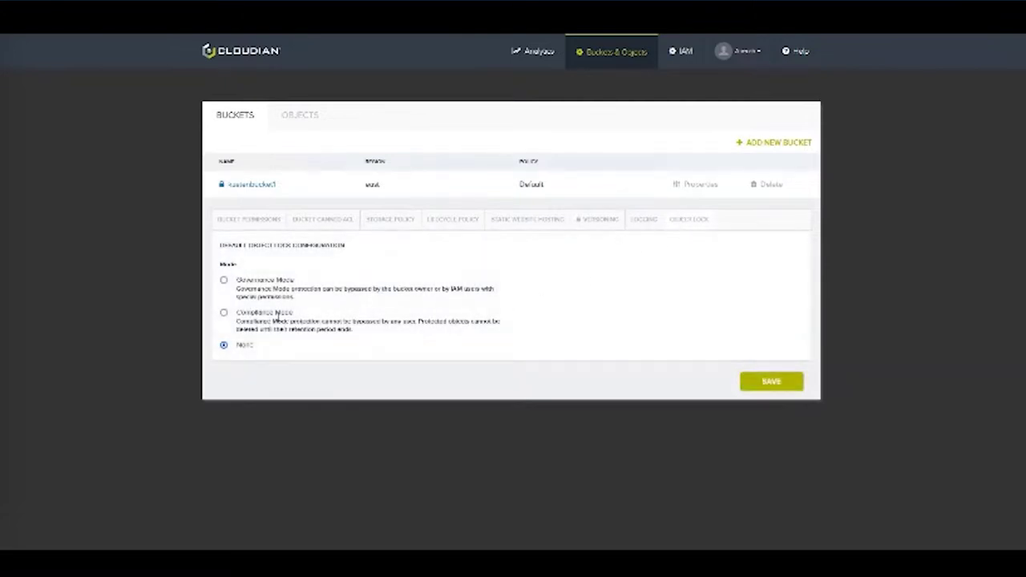
- Save a default Compliance Mode lock with 21-day retention, then select the bucket name
{"action": "left_click", "coordinate": [225, 314]}
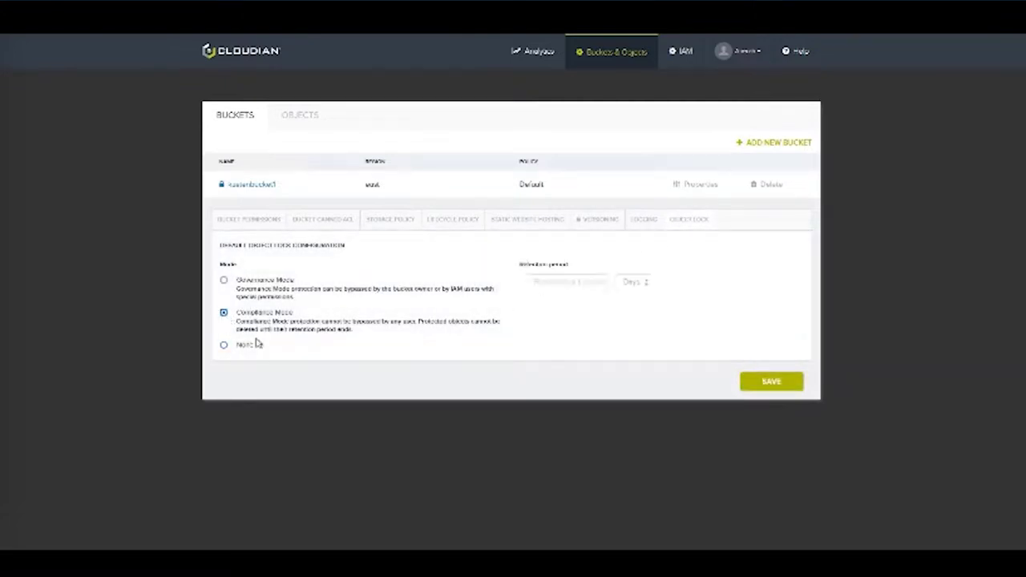
{"action": "left_click", "coordinate": [548, 285]}
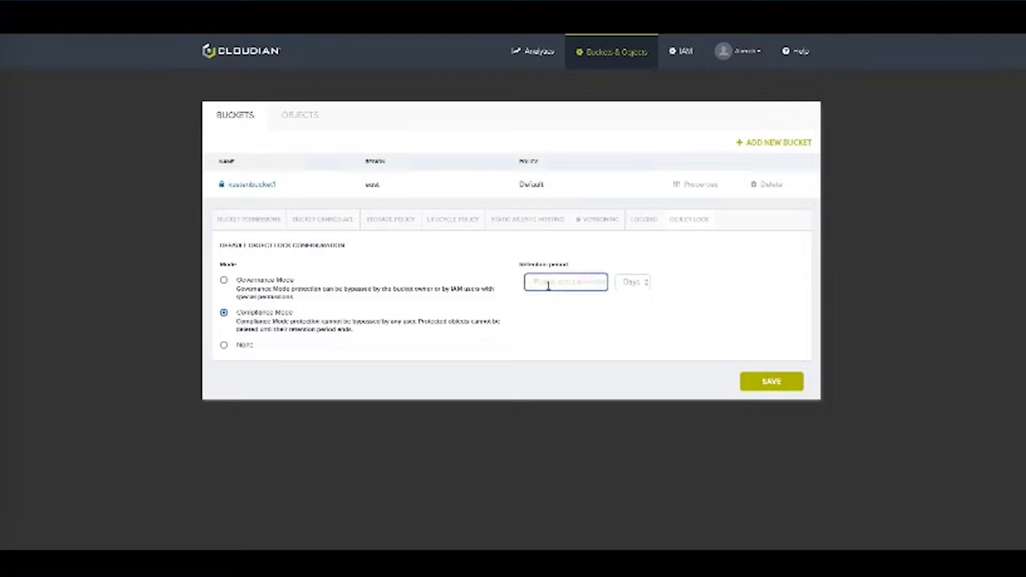
{"action": "type", "text": "21"}
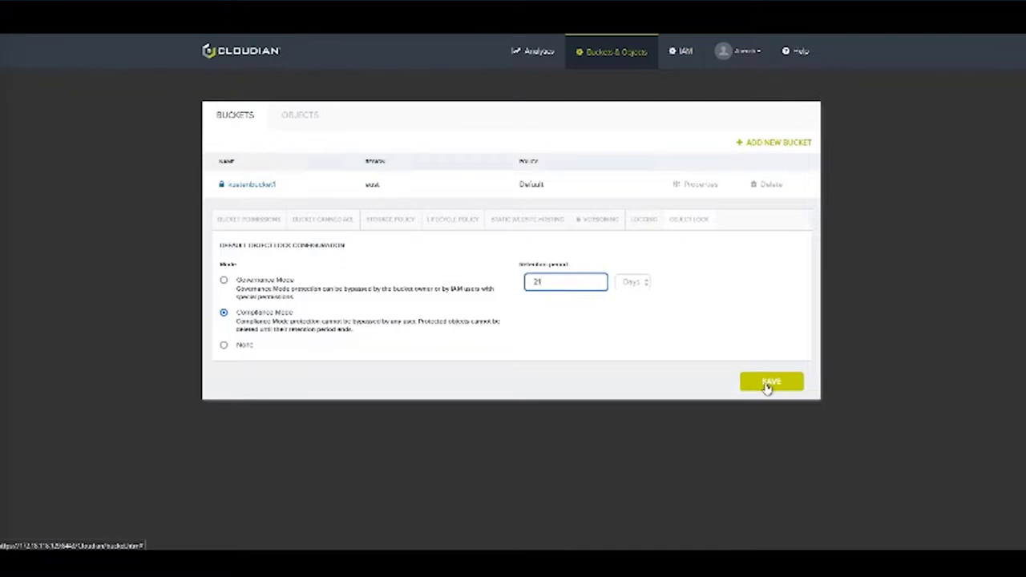
{"action": "left_click", "coordinate": [768, 385]}
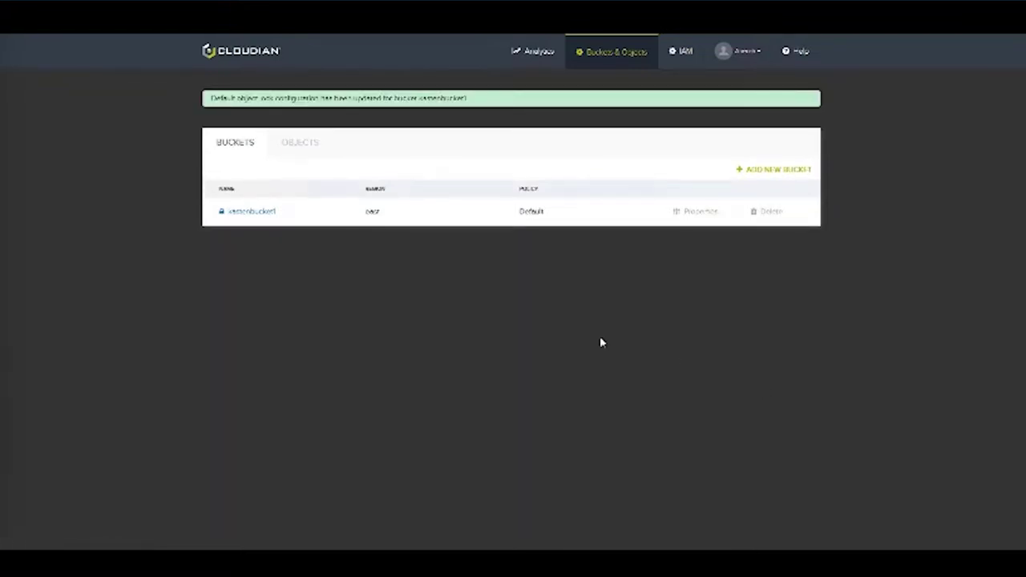
{"action": "double_click", "coordinate": [251, 210]}
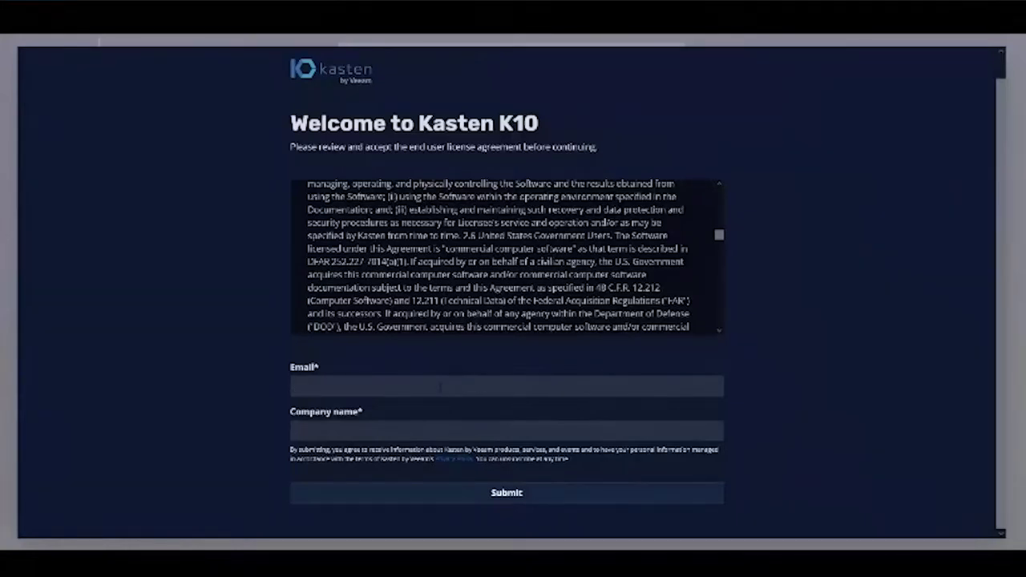
- Submit the K10 licence form with an email address and company name Kasten by Veeam
{"action": "key", "text": "Tab"}
{"action": "type", "text": "Kasten by Veeam"}
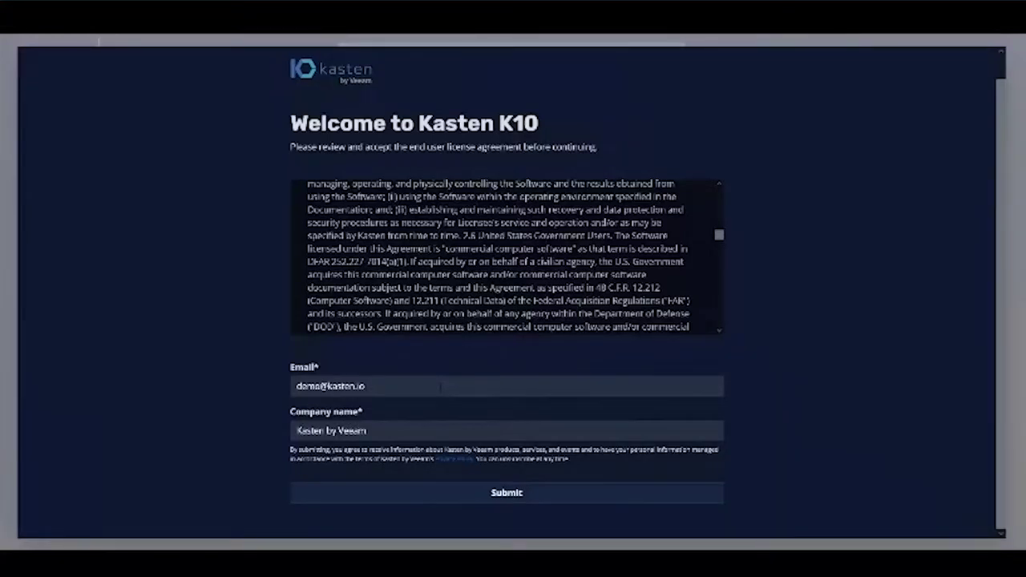
{"action": "left_click", "coordinate": [487, 502]}
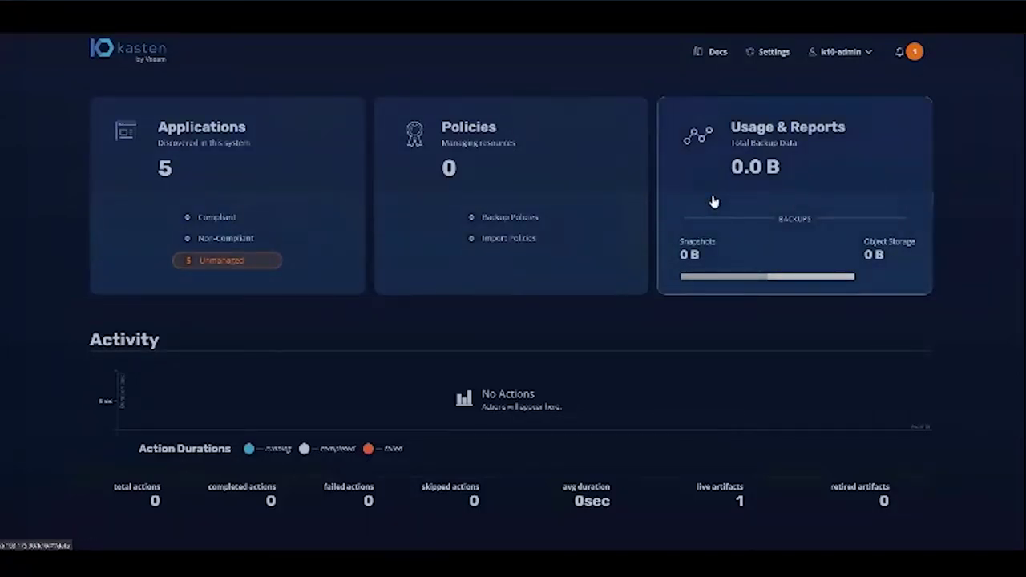
- Start a new K10 location profile named cloudian with S3 Compatible as provider
{"action": "left_click", "coordinate": [773, 52]}
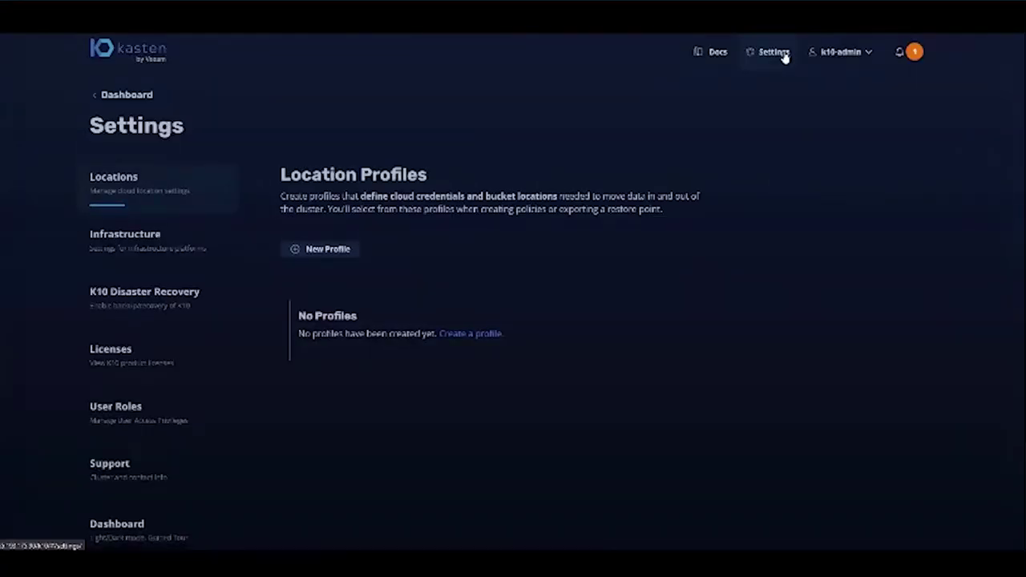
{"action": "left_click", "coordinate": [328, 249]}
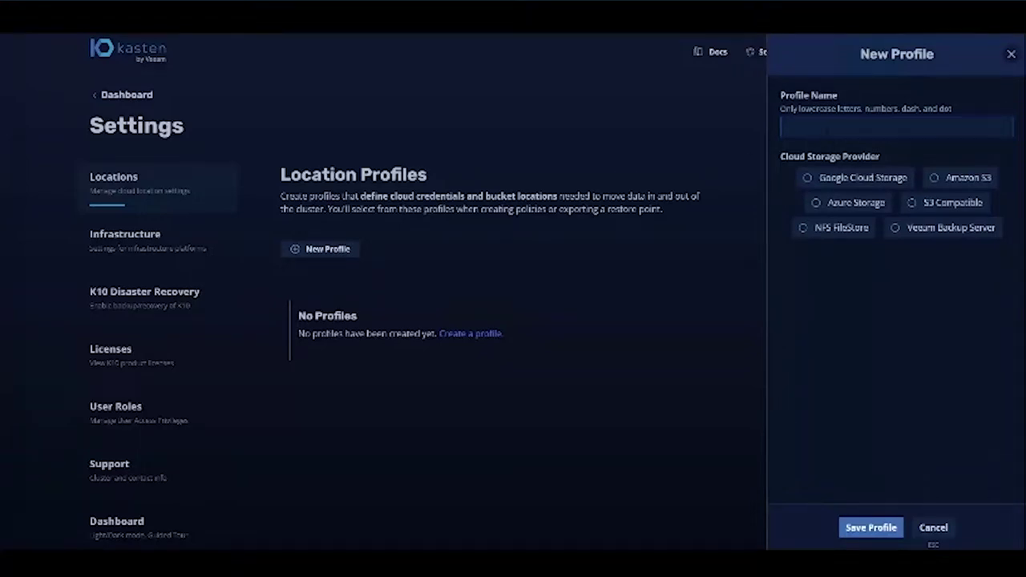
{"action": "type", "text": "cloudian"}
{"action": "left_click", "coordinate": [923, 203]}
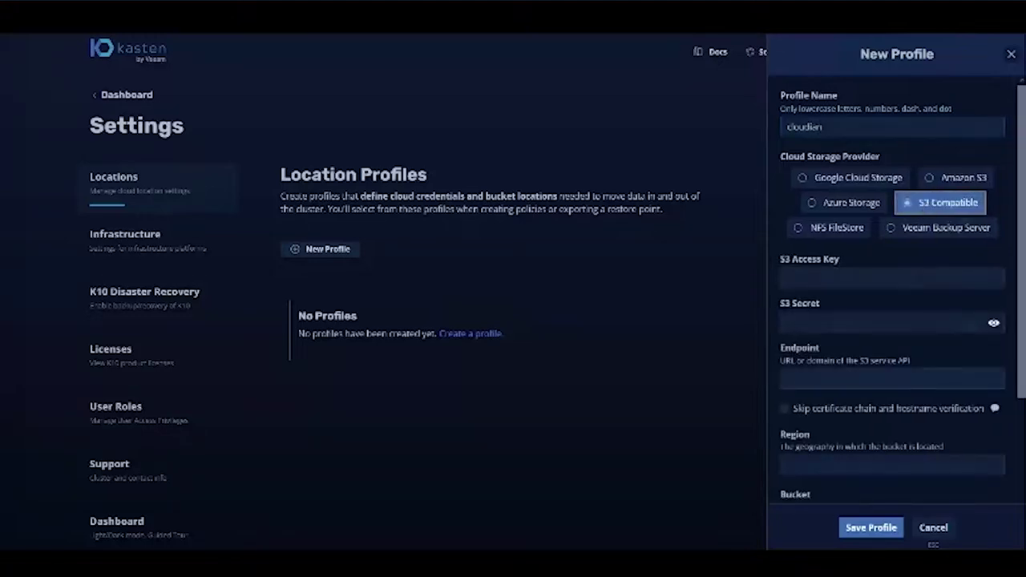
{"action": "key", "text": "ctrl+v"}
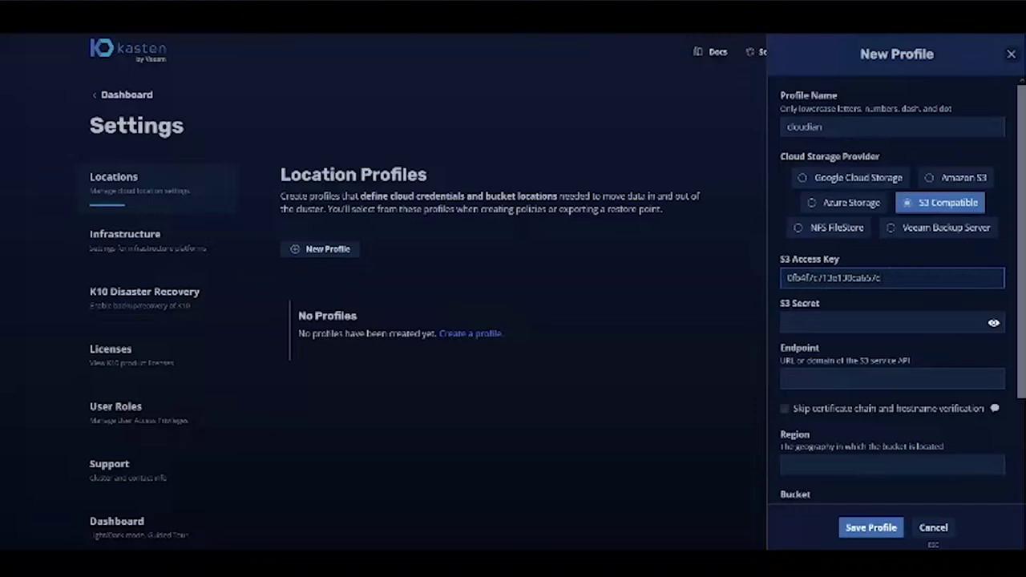
{"action": "left_click", "coordinate": [869, 322]}
{"action": "key", "text": "ctrl+v"}
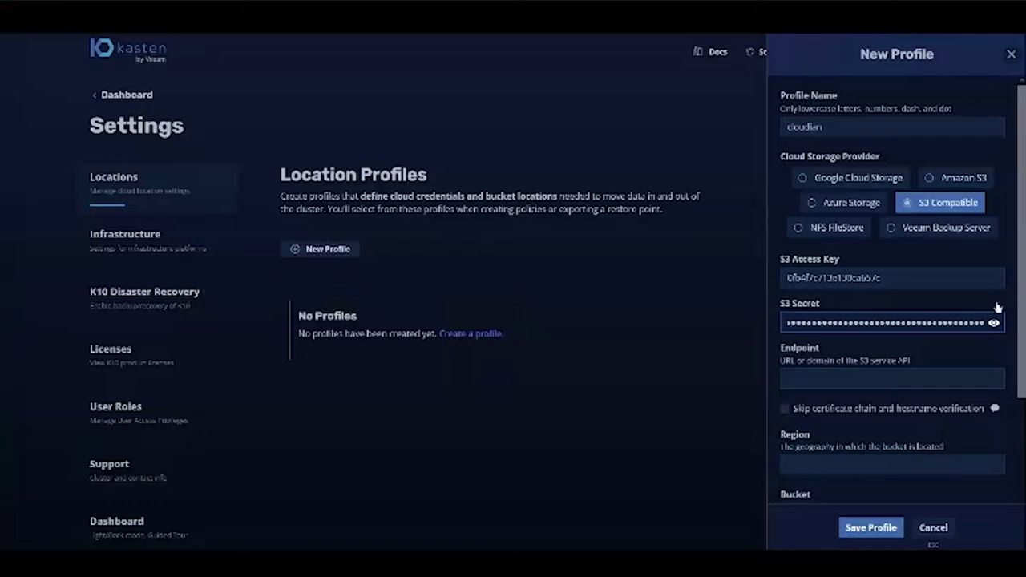
{"action": "left_click", "coordinate": [881, 378]}
{"action": "type", "text": "https://172.18.118.129"}
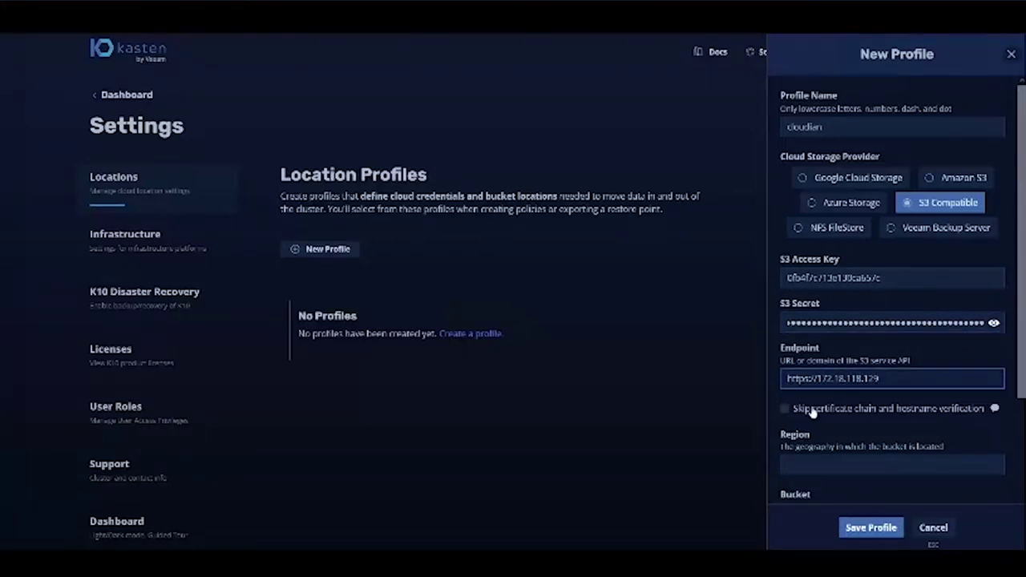
{"action": "left_click", "coordinate": [799, 410]}
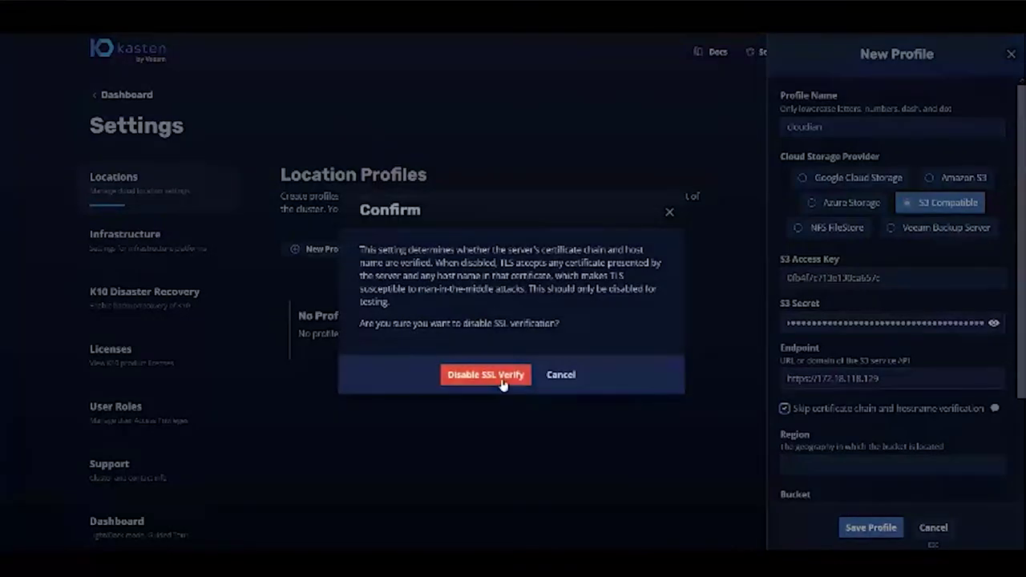
{"action": "left_click", "coordinate": [508, 374]}
{"action": "scroll", "coordinate": [887, 345], "scroll_direction": "down", "scroll_amount": 1}
{"action": "scroll", "coordinate": [887, 345], "scroll_direction": "down", "scroll_amount": 3}
- Set bucket kastenbucket1, enable and validate immutable backups, and save the cloudian profile
{"action": "left_click", "coordinate": [891, 321]}
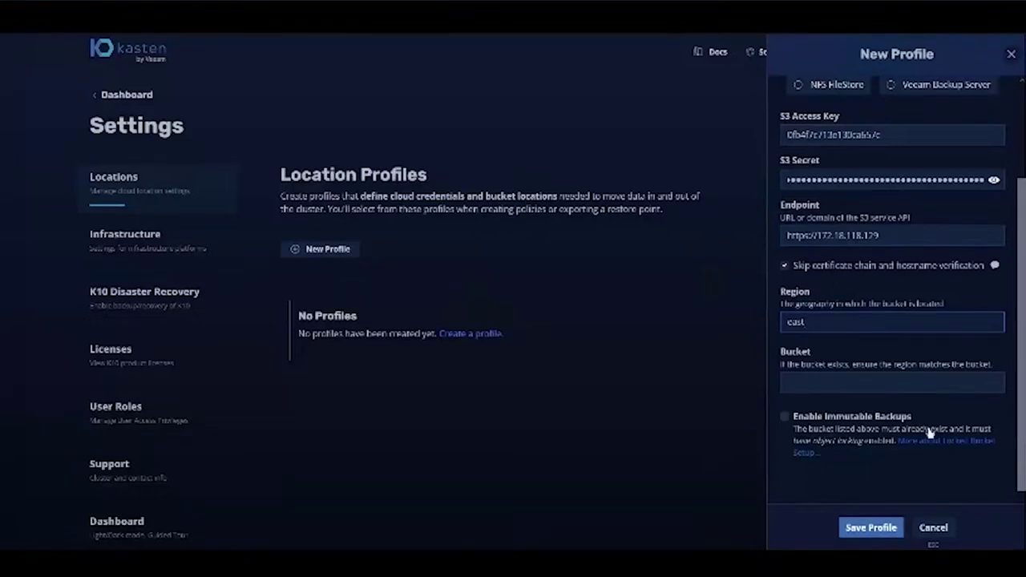
{"action": "left_click", "coordinate": [859, 382]}
{"action": "type", "text": "kastenbucket1"}
{"action": "scroll", "coordinate": [870, 360], "scroll_direction": "down", "scroll_amount": 3}
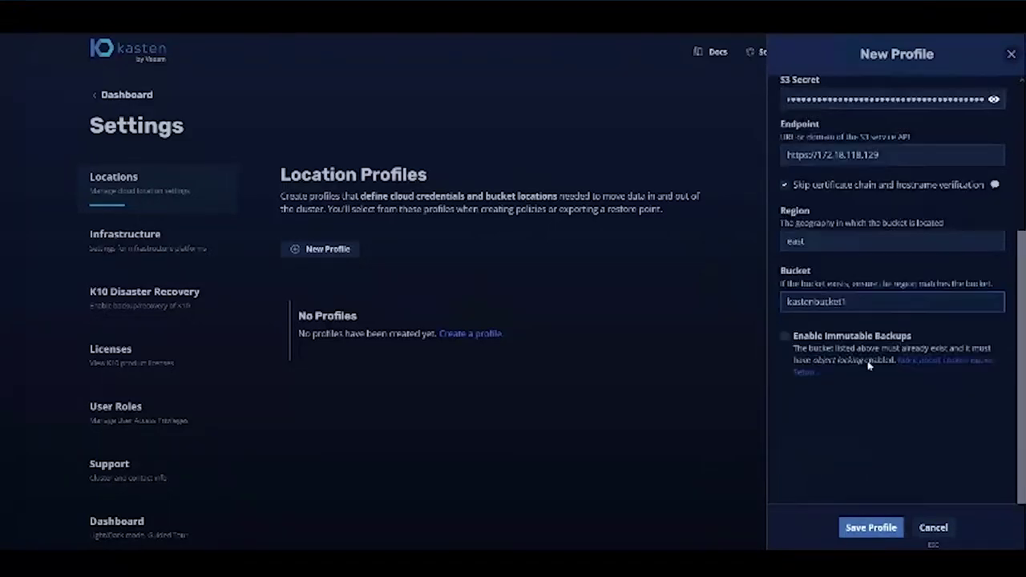
{"action": "left_click", "coordinate": [784, 274]}
{"action": "left_click", "coordinate": [801, 326]}
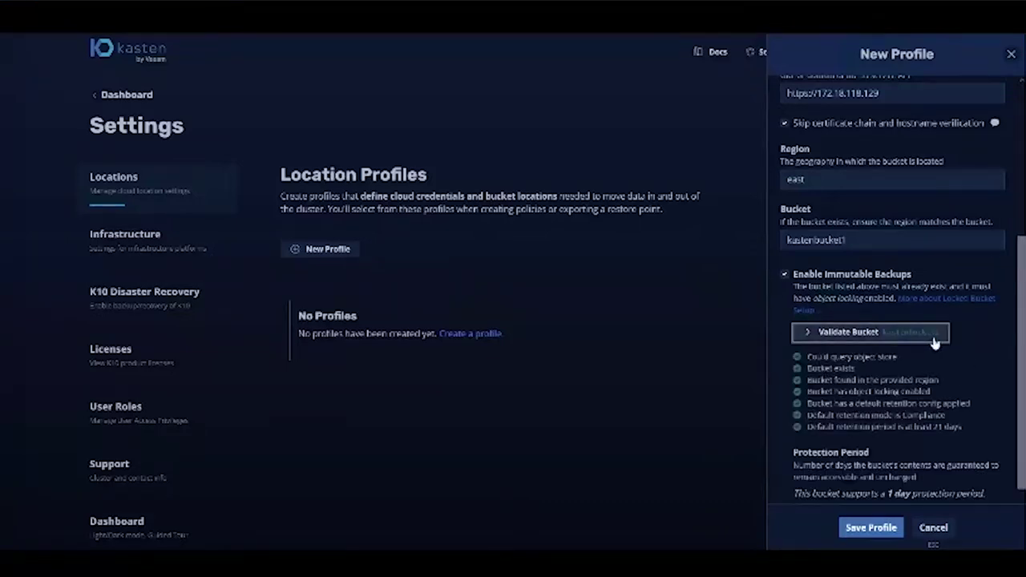
{"action": "scroll", "coordinate": [950, 359], "scroll_direction": "down", "scroll_amount": 3}
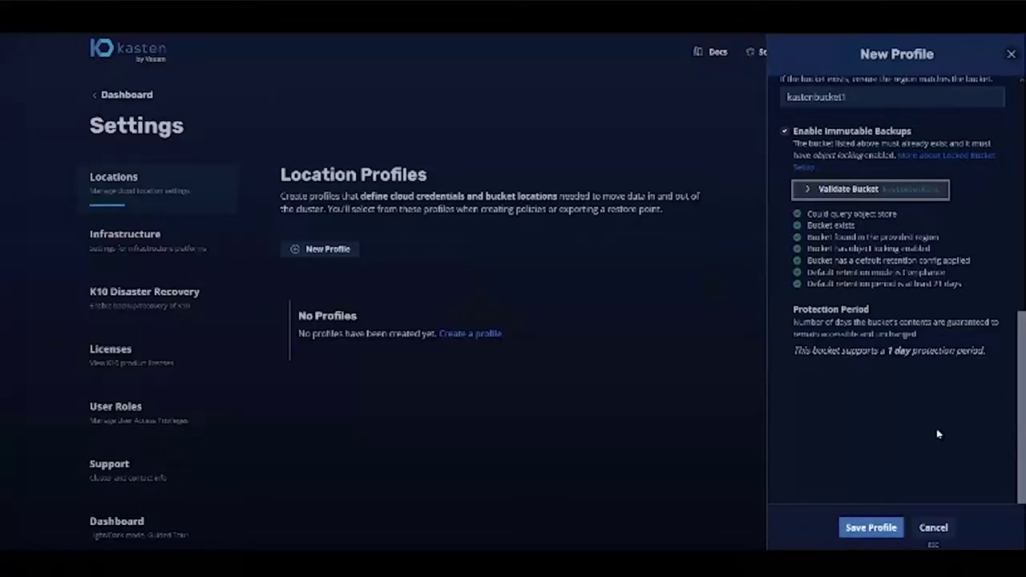
{"action": "left_click", "coordinate": [891, 532]}
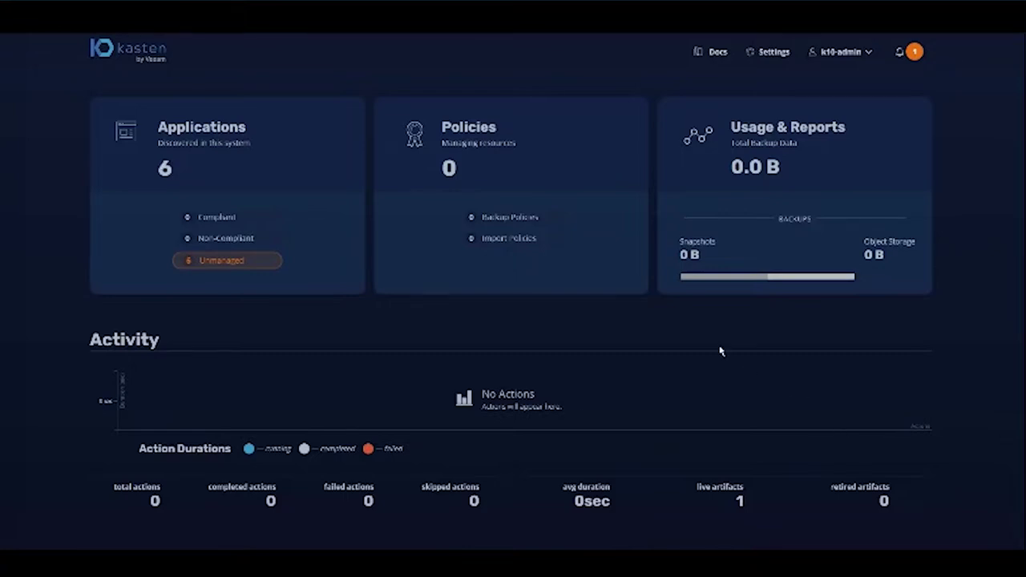
- Review wordpress's details in Applications: two PVCs (8 GiB, 10 GiB) and two workloads
{"action": "left_click", "coordinate": [302, 230]}
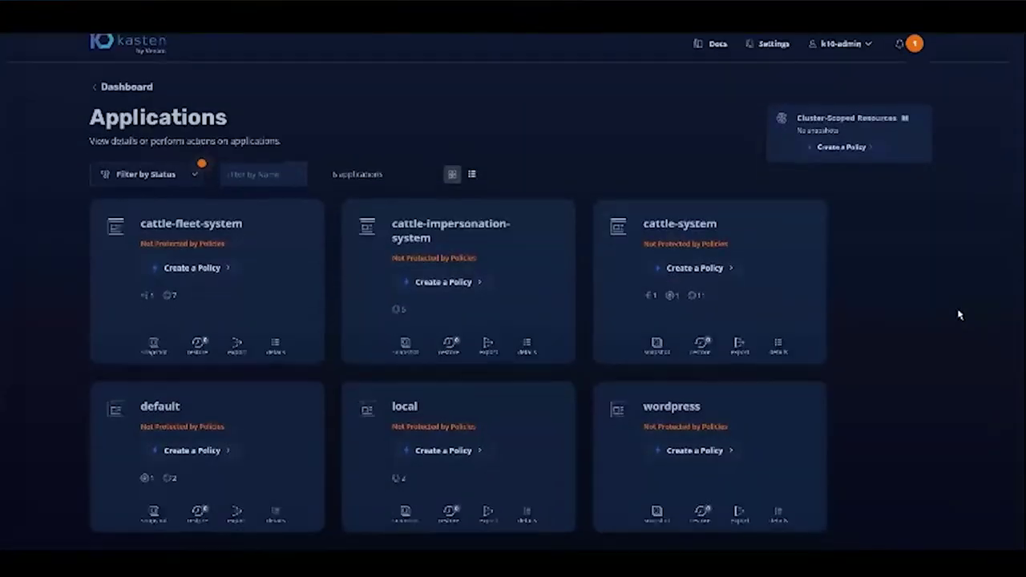
{"action": "scroll", "coordinate": [959, 315], "scroll_direction": "down", "scroll_amount": 2}
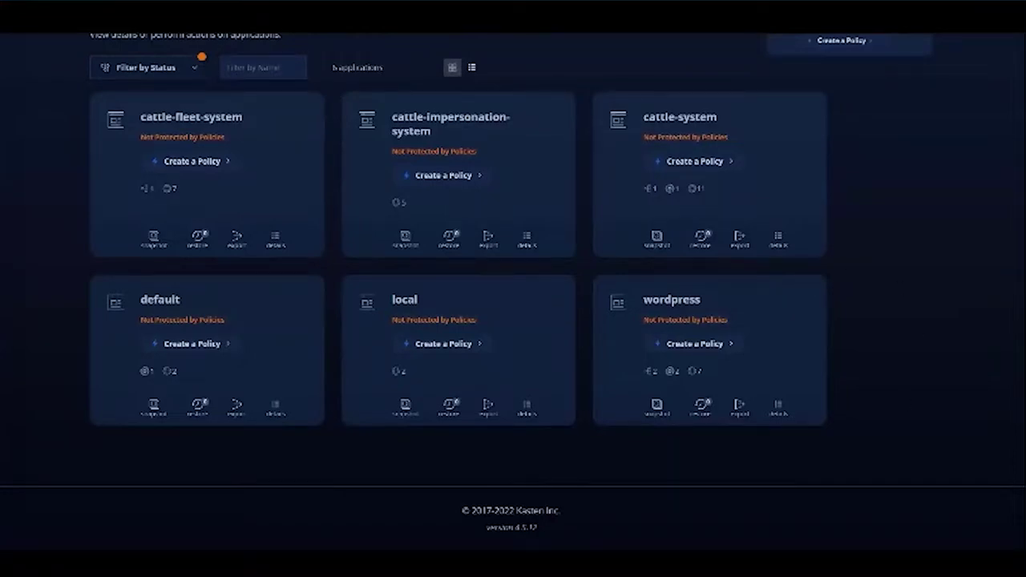
{"action": "left_click", "coordinate": [777, 407]}
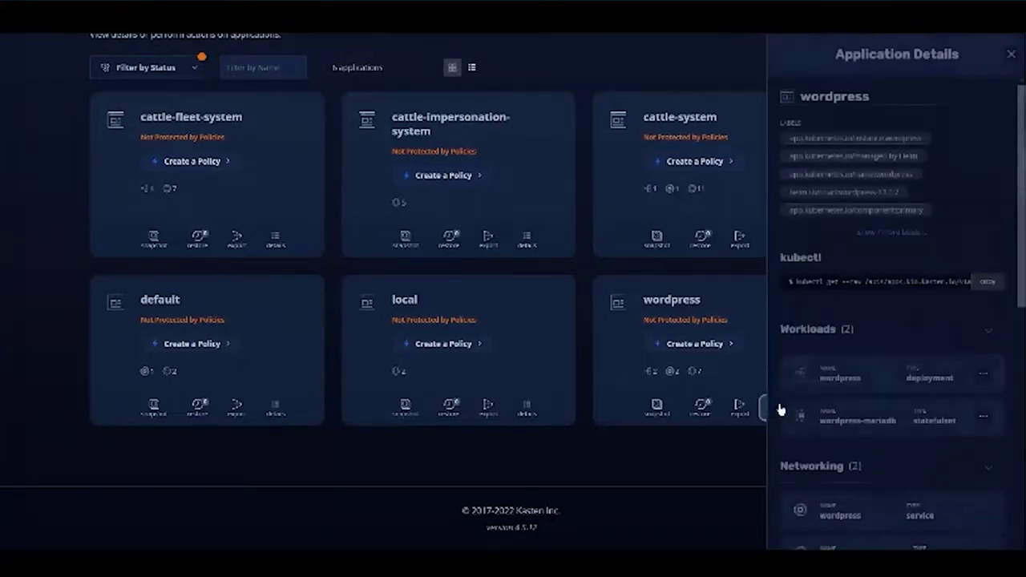
{"action": "scroll", "coordinate": [843, 339], "scroll_direction": "down", "scroll_amount": 2}
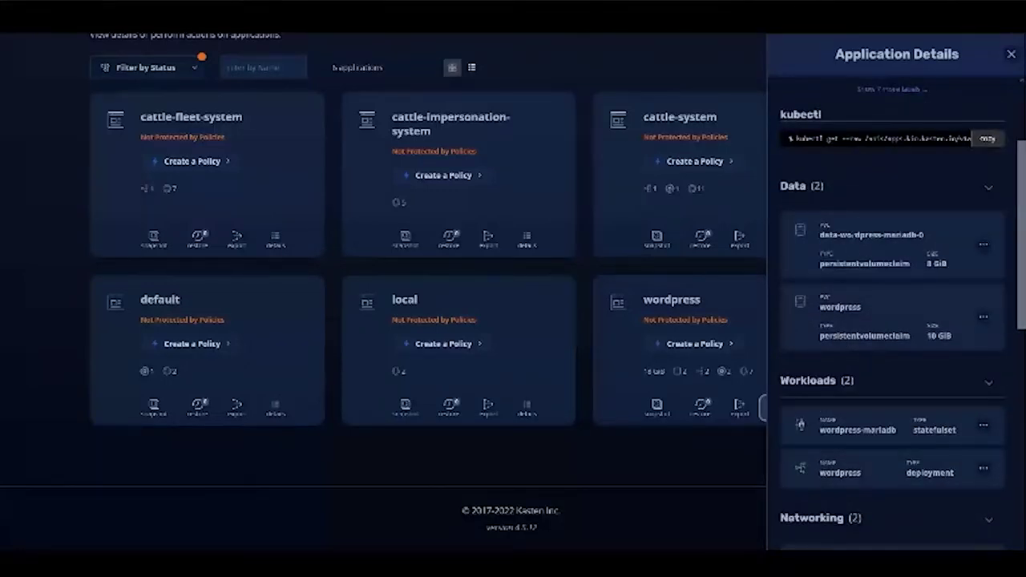
{"action": "scroll", "coordinate": [861, 412], "scroll_direction": "down", "scroll_amount": 9}
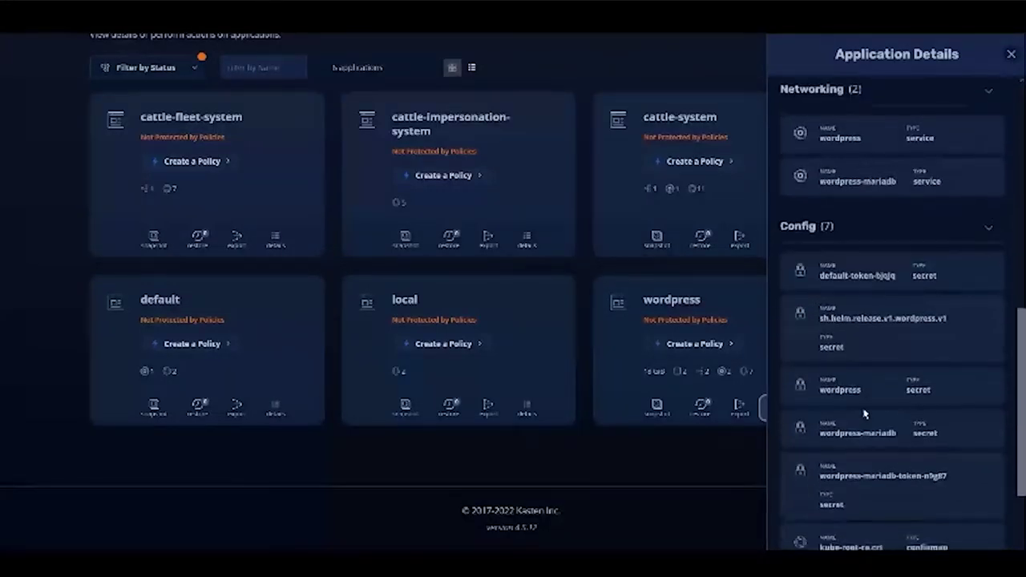
{"action": "scroll", "coordinate": [863, 413], "scroll_direction": "up", "scroll_amount": 10}
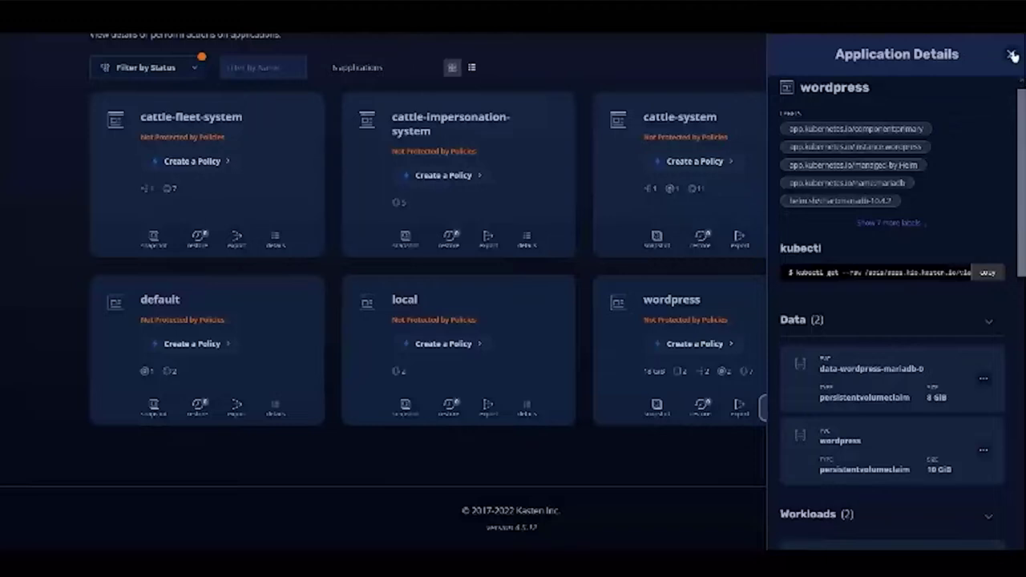
{"action": "left_click", "coordinate": [1011, 54]}
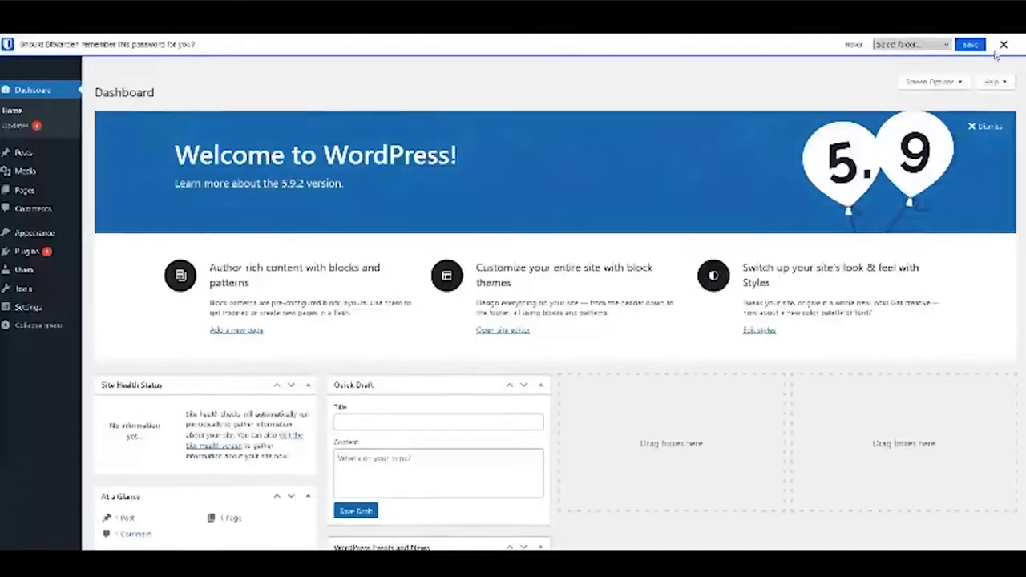
- Write and publish the post 'Cloudian + Kasten 1+1=3', then view it
{"action": "left_click", "coordinate": [1003, 45]}
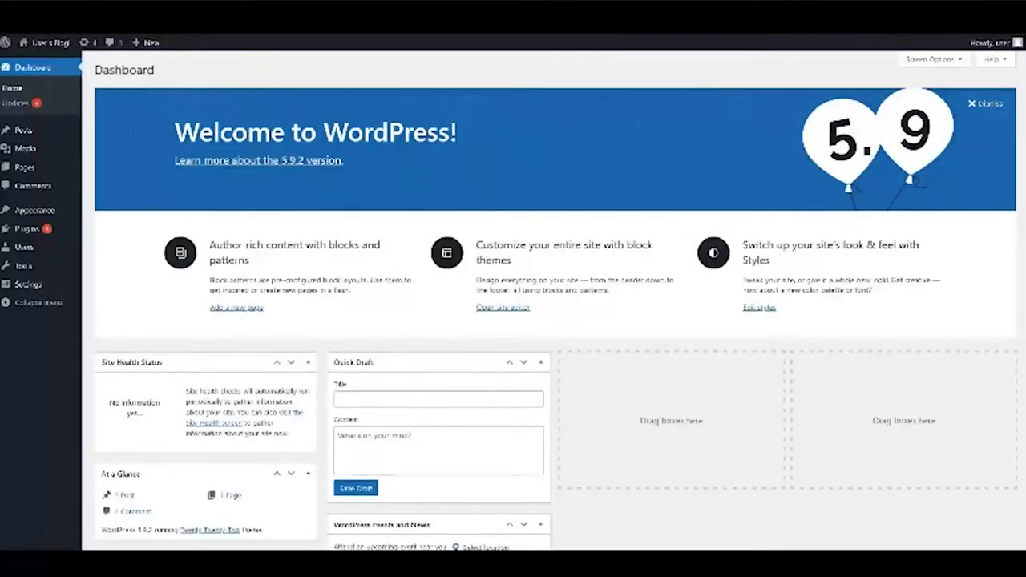
{"action": "left_click", "coordinate": [24, 132]}
{"action": "left_click", "coordinate": [148, 70]}
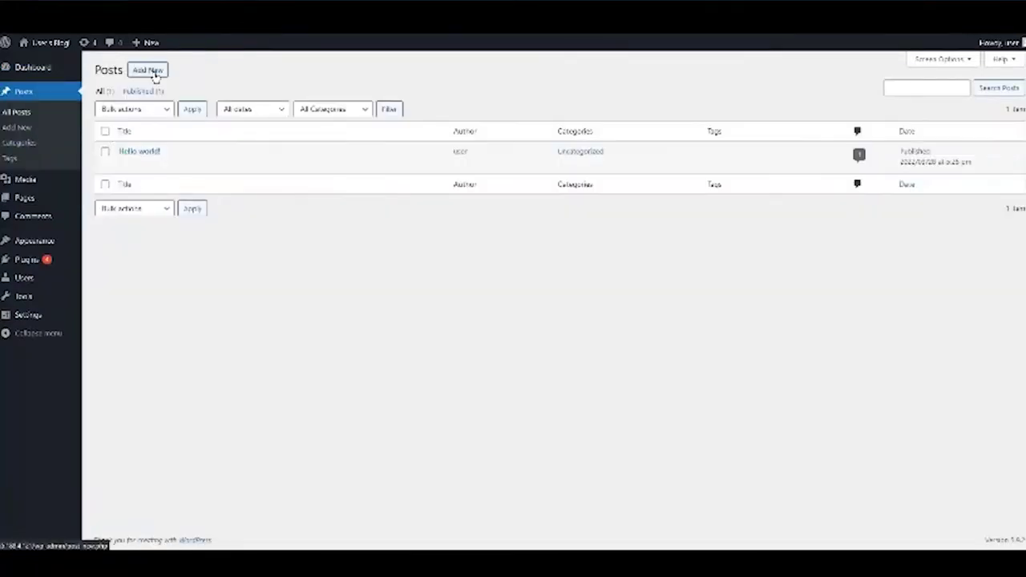
{"action": "left_click", "coordinate": [420, 123]}
{"action": "type", "text": "Clo"}
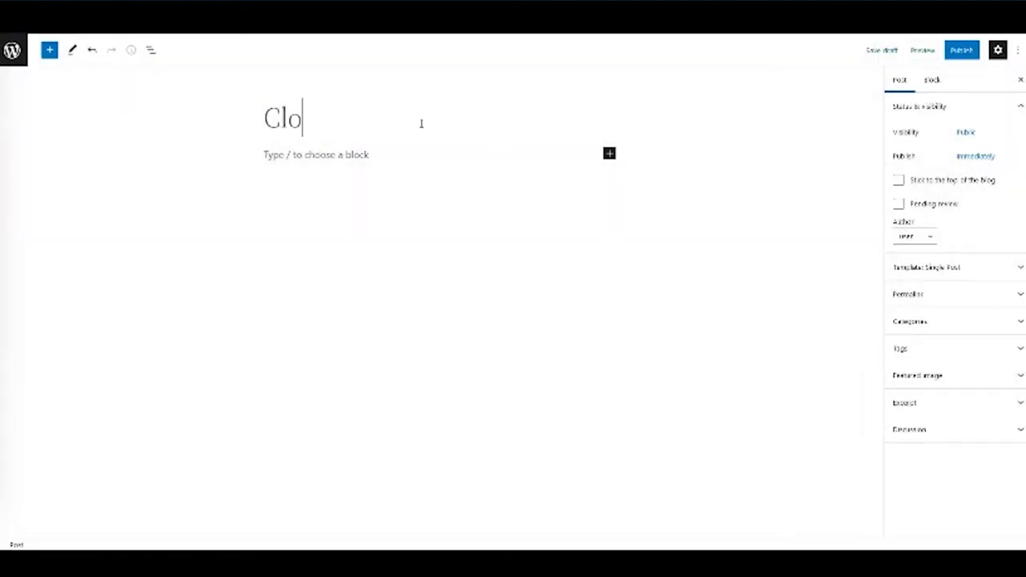
{"action": "type", "text": "udian + K"}
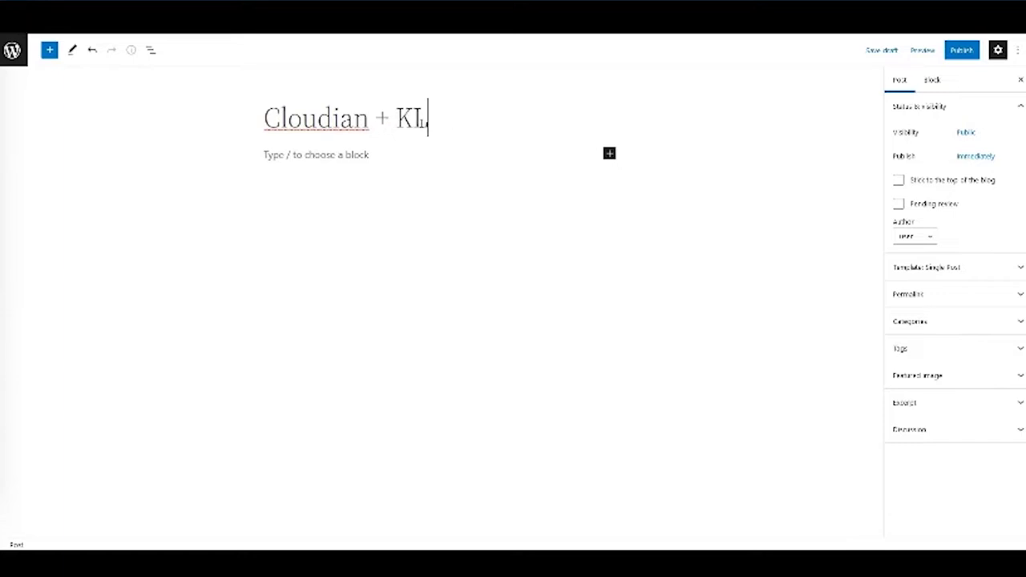
{"action": "type", "text": "asten 1+1=3"}
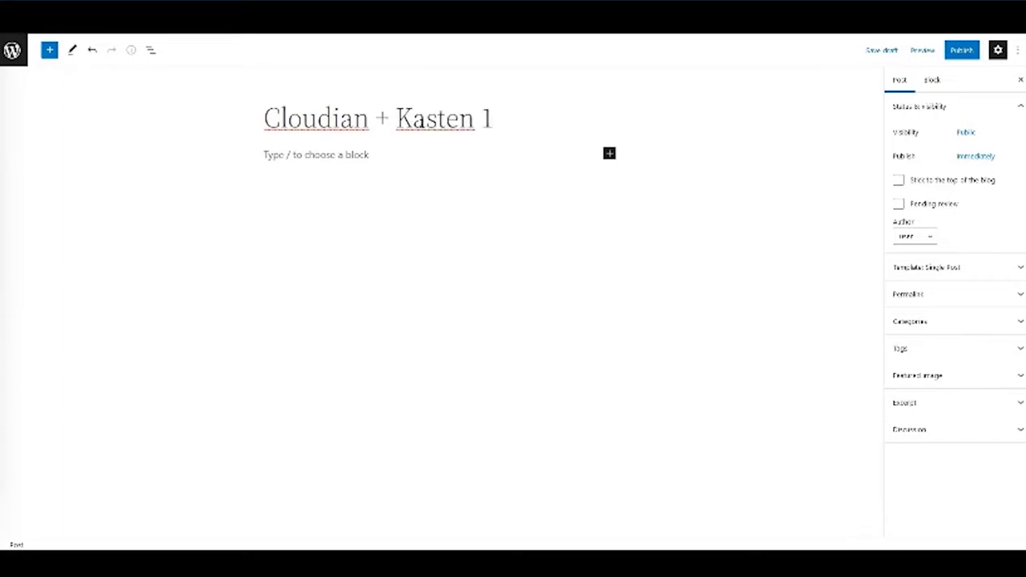
{"action": "left_click", "coordinate": [961, 50]}
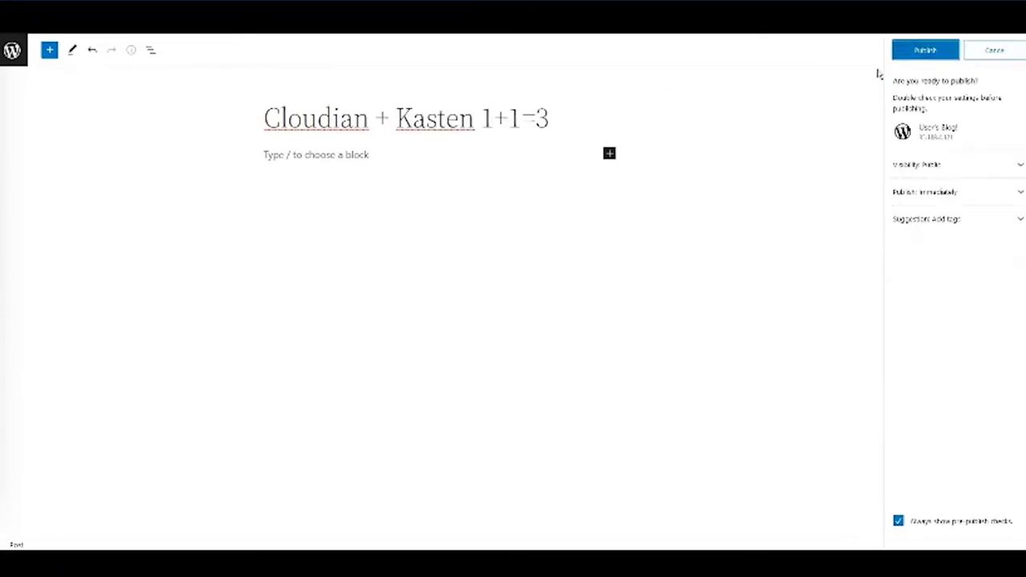
{"action": "left_click", "coordinate": [922, 49]}
{"action": "left_click", "coordinate": [923, 169]}
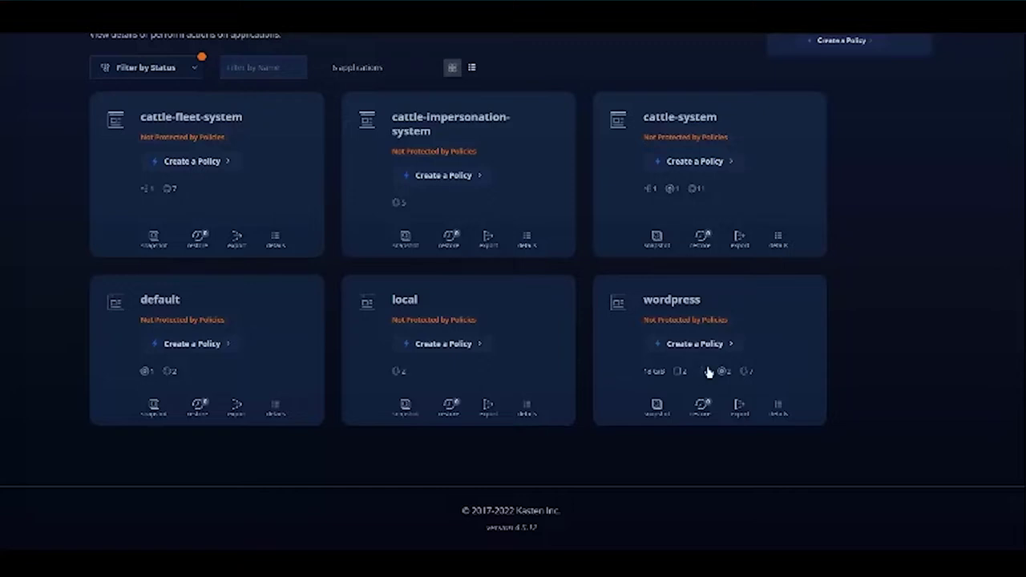
- Create wordpress-backup: daily snapshots retained 7/4/12/7, exported to the cloudian location profile
{"action": "left_click", "coordinate": [702, 343]}
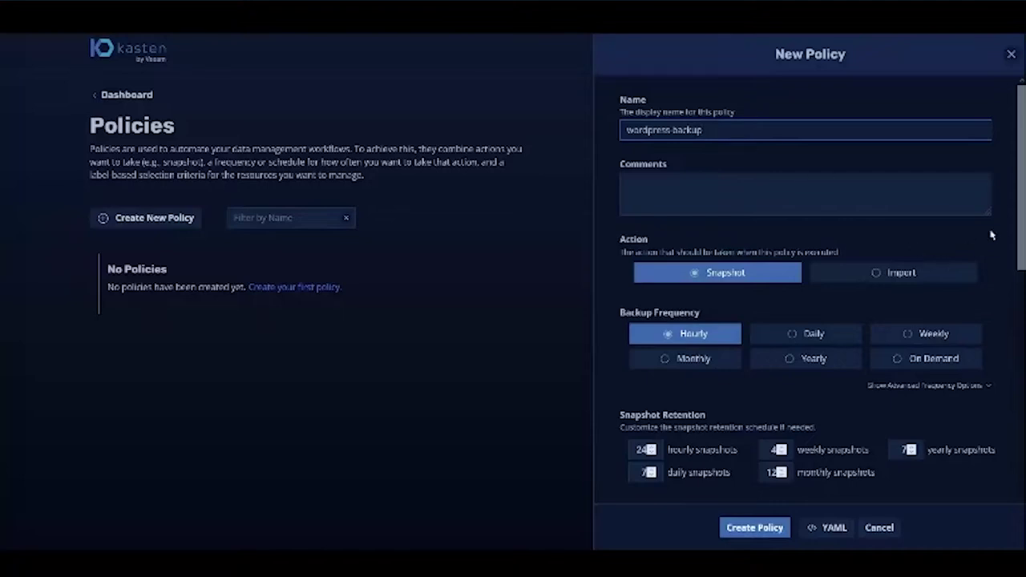
{"action": "left_click", "coordinate": [801, 337]}
{"action": "scroll", "coordinate": [713, 355], "scroll_direction": "down", "scroll_amount": 1}
{"action": "scroll", "coordinate": [702, 354], "scroll_direction": "down", "scroll_amount": 1}
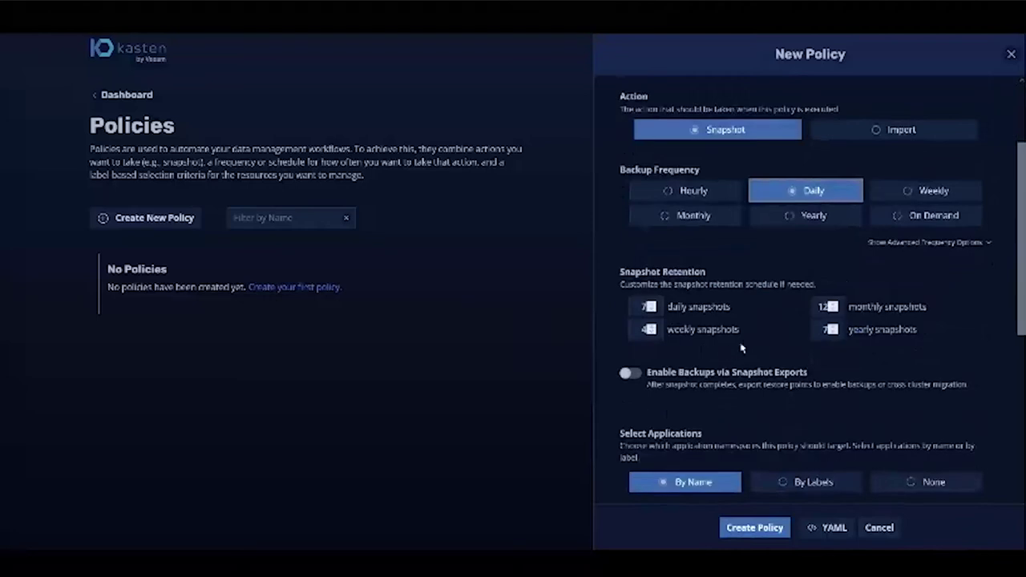
{"action": "left_click", "coordinate": [632, 373]}
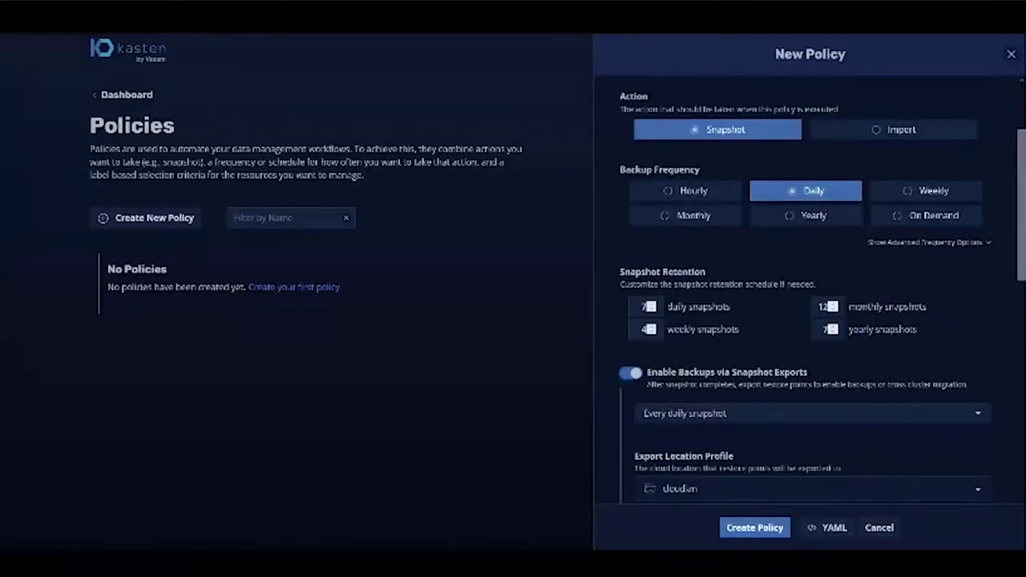
{"action": "scroll", "coordinate": [707, 333], "scroll_direction": "down", "scroll_amount": 2}
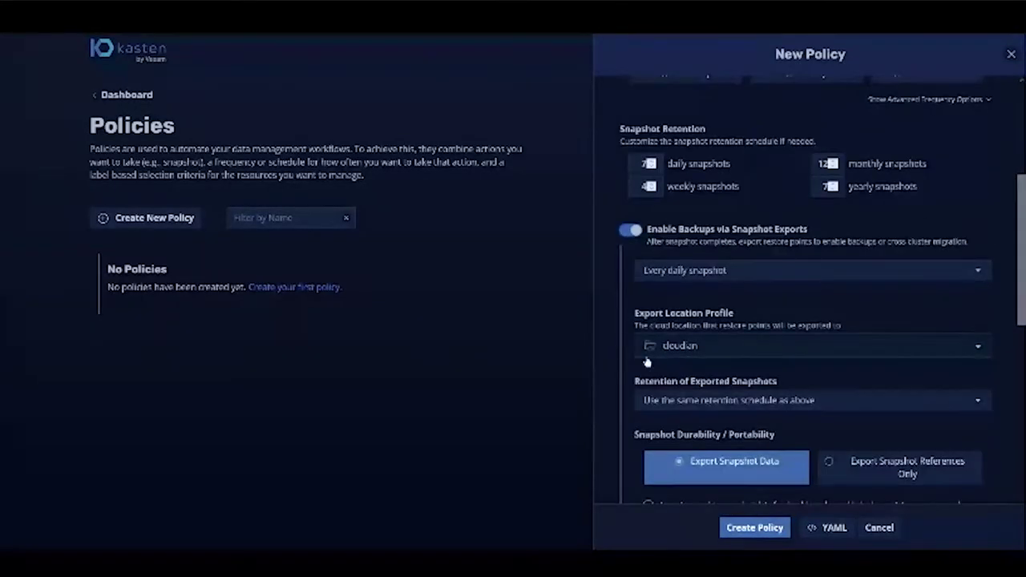
{"action": "scroll", "coordinate": [630, 353], "scroll_direction": "down", "scroll_amount": 3}
{"action": "scroll", "coordinate": [629, 353], "scroll_direction": "down", "scroll_amount": 2}
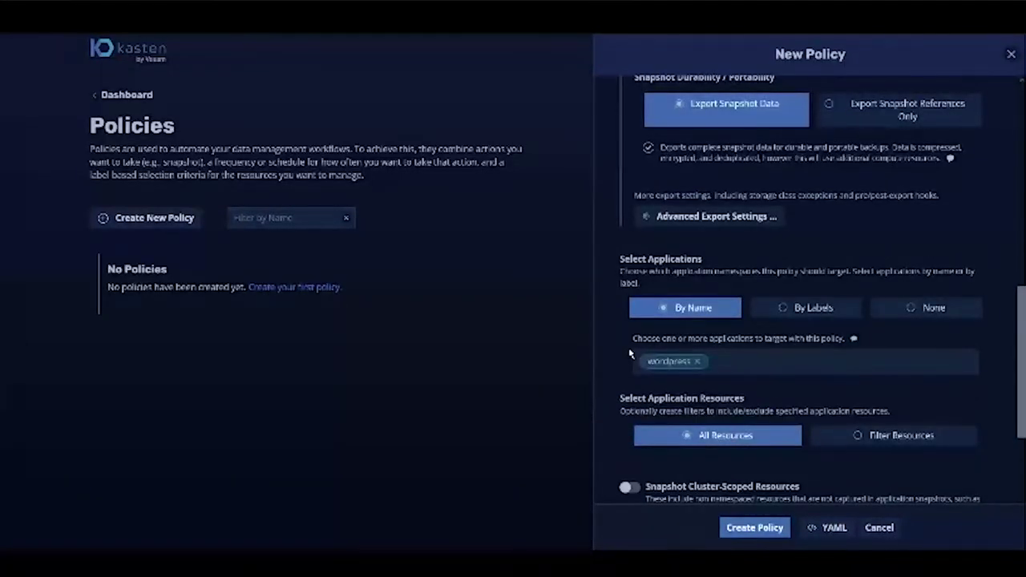
{"action": "scroll", "coordinate": [630, 353], "scroll_direction": "down", "scroll_amount": 6}
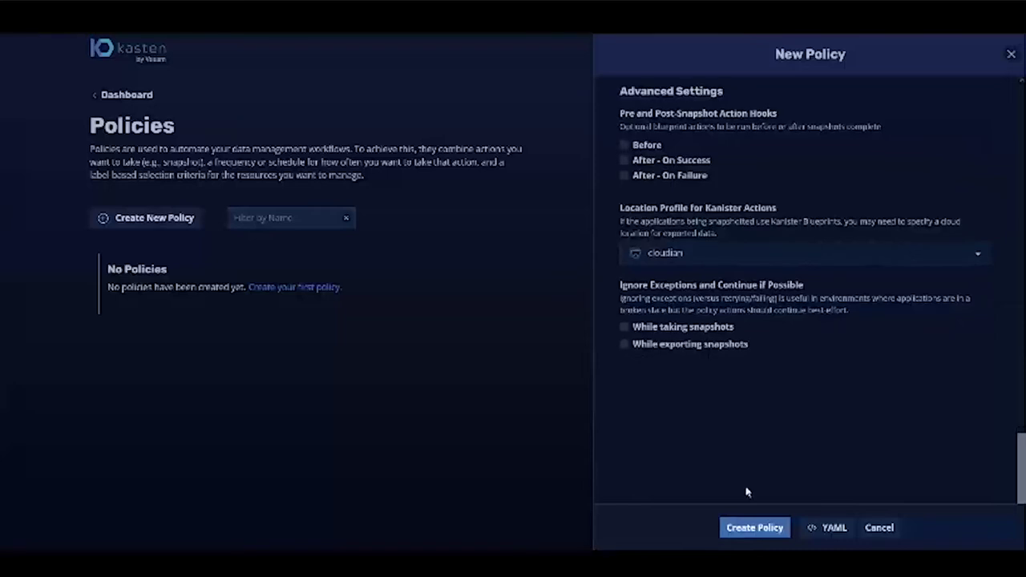
{"action": "left_click", "coordinate": [754, 527]}
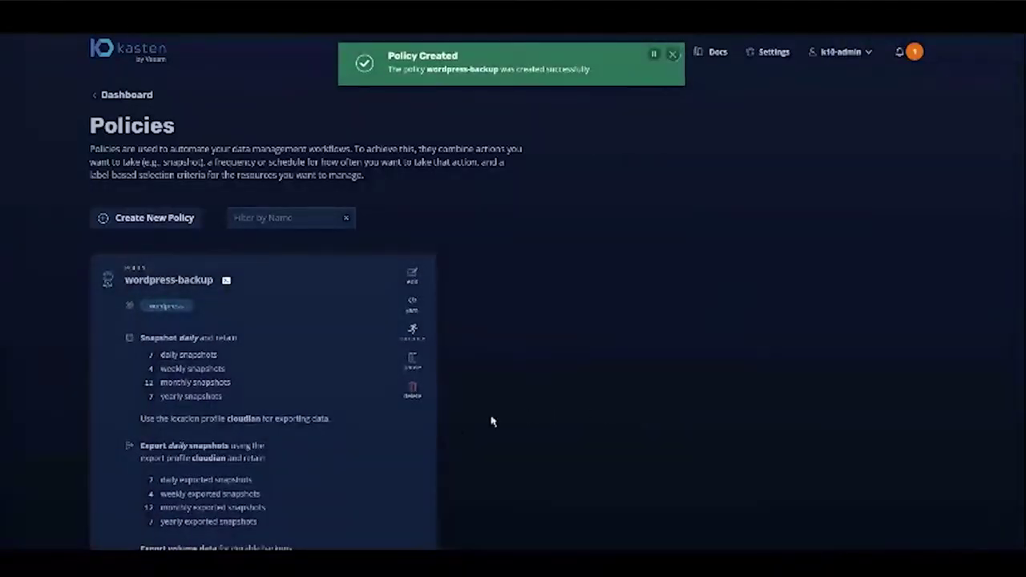
- Run wordpress-backup now, watch its run complete, then find wordpress in the Applications list
{"action": "left_click", "coordinate": [424, 342]}
{"action": "left_click", "coordinate": [481, 346]}
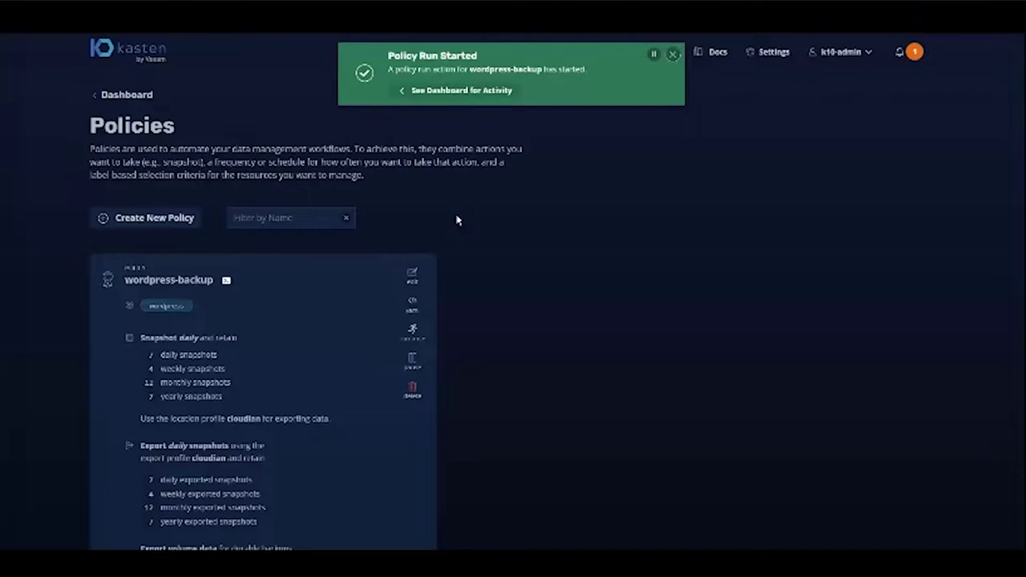
{"action": "left_click", "coordinate": [447, 91]}
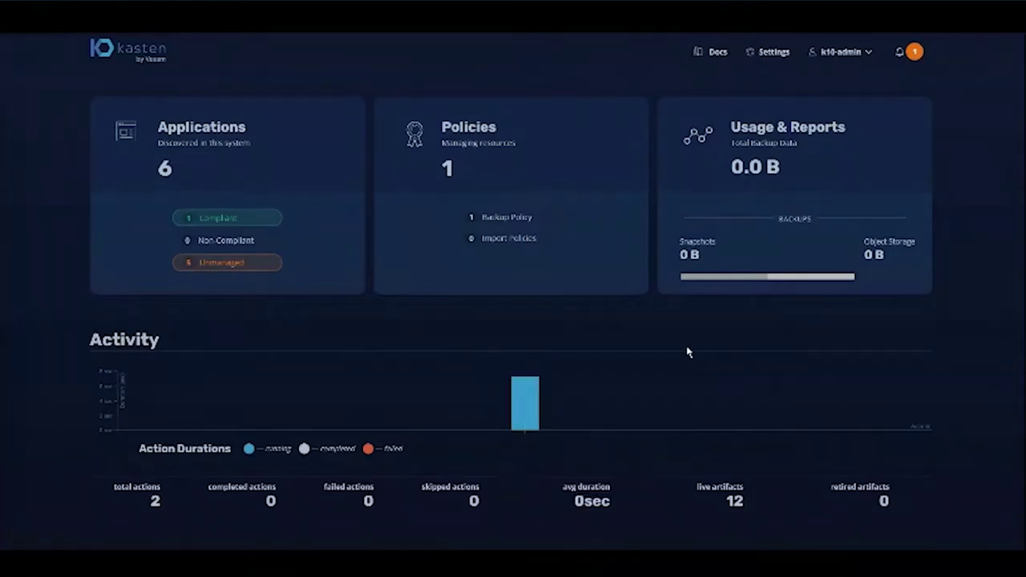
{"action": "left_click", "coordinate": [532, 411]}
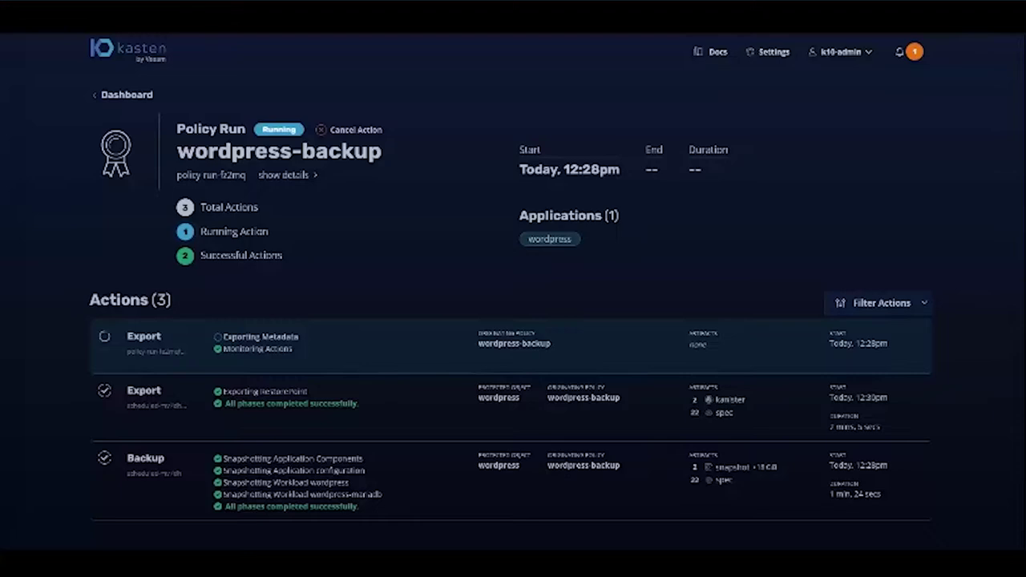
{"action": "left_click", "coordinate": [126, 95]}
{"action": "left_click", "coordinate": [215, 158]}
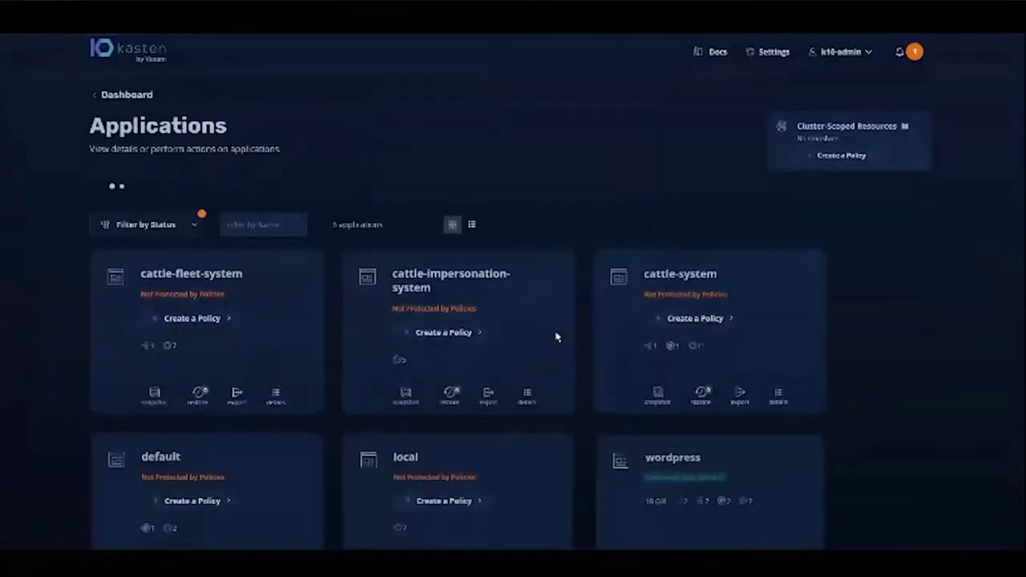
{"action": "scroll", "coordinate": [815, 451], "scroll_direction": "down", "scroll_amount": 2}
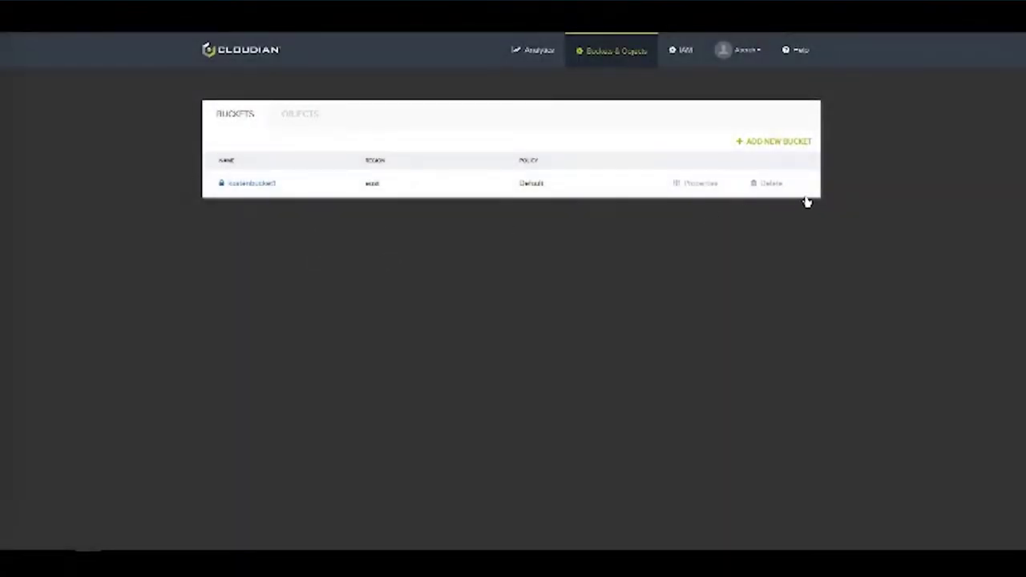
- Try deleting kastenbucket1 and then its K10 folder; both deletions are refused
{"action": "left_click", "coordinate": [771, 184]}
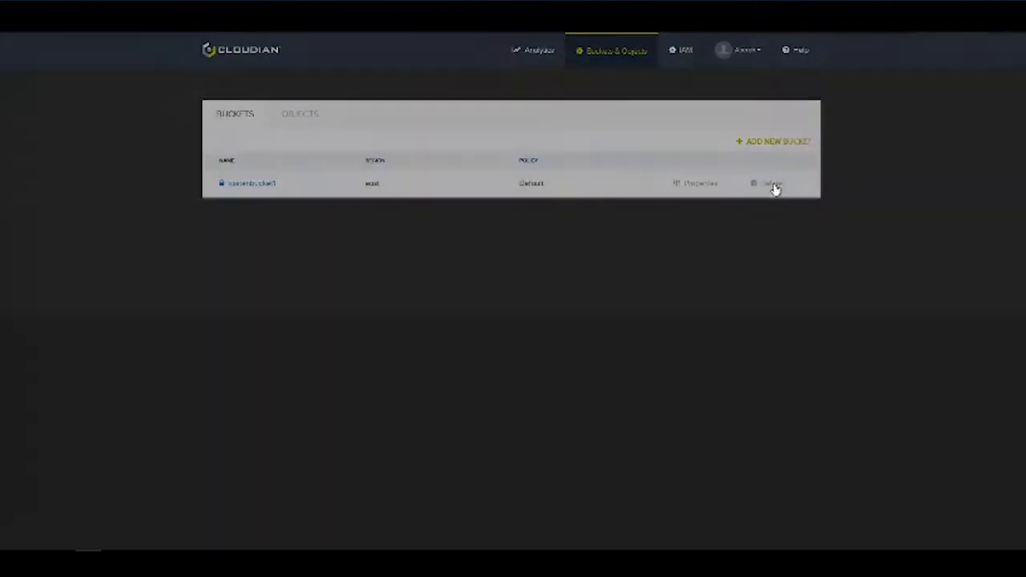
{"action": "left_click", "coordinate": [566, 143]}
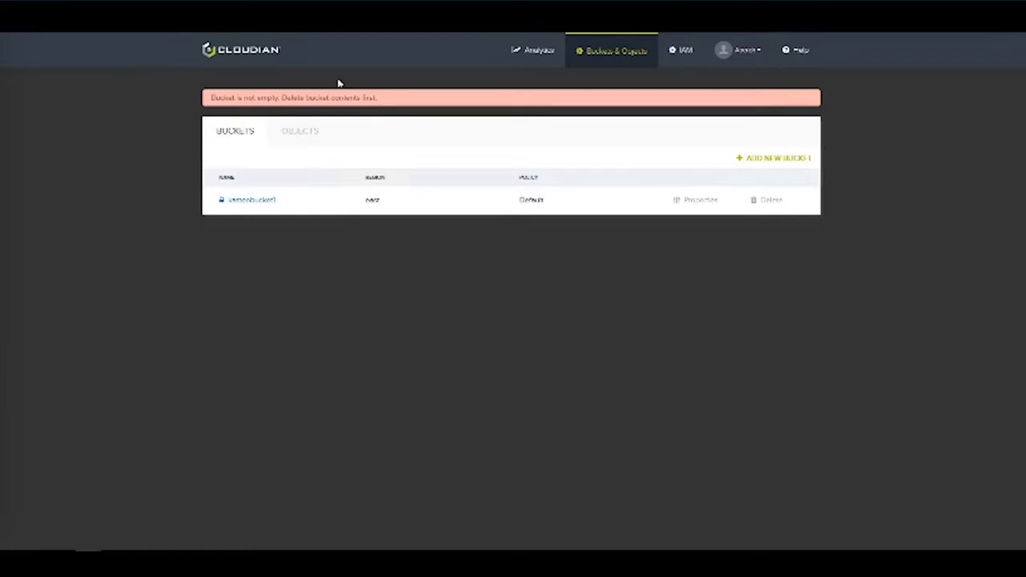
{"action": "left_click", "coordinate": [263, 202]}
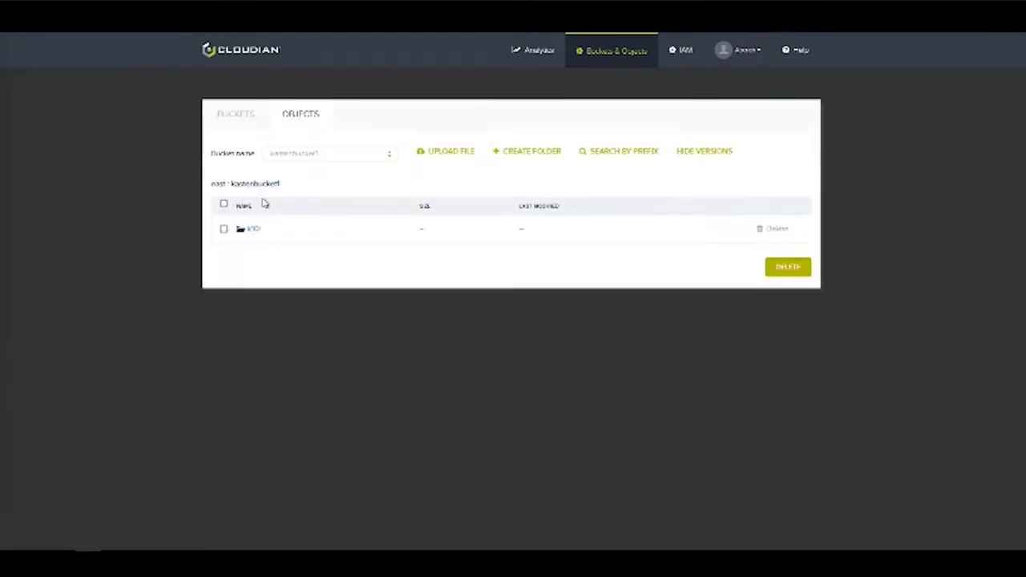
{"action": "left_click", "coordinate": [223, 230]}
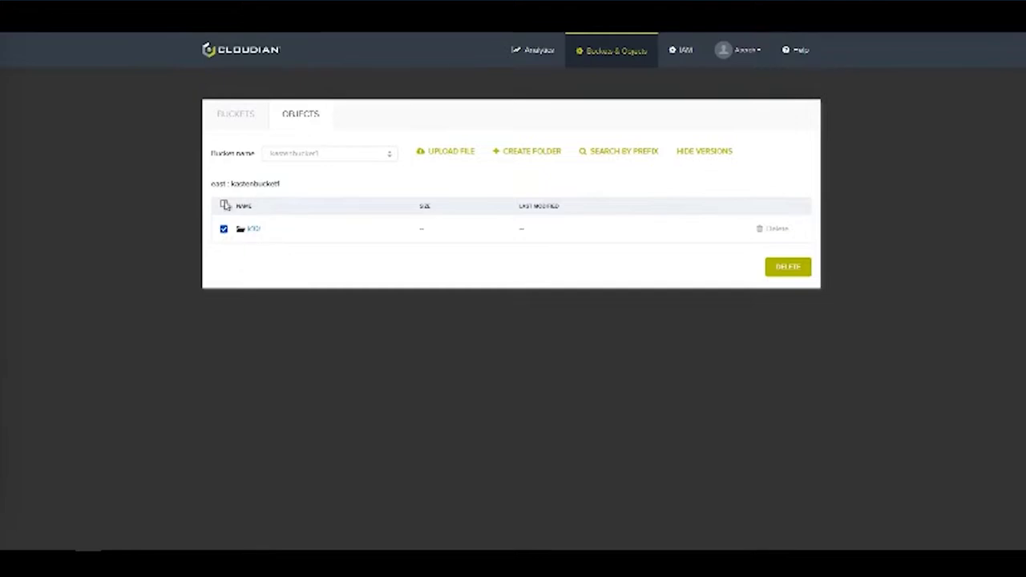
{"action": "left_click", "coordinate": [783, 275]}
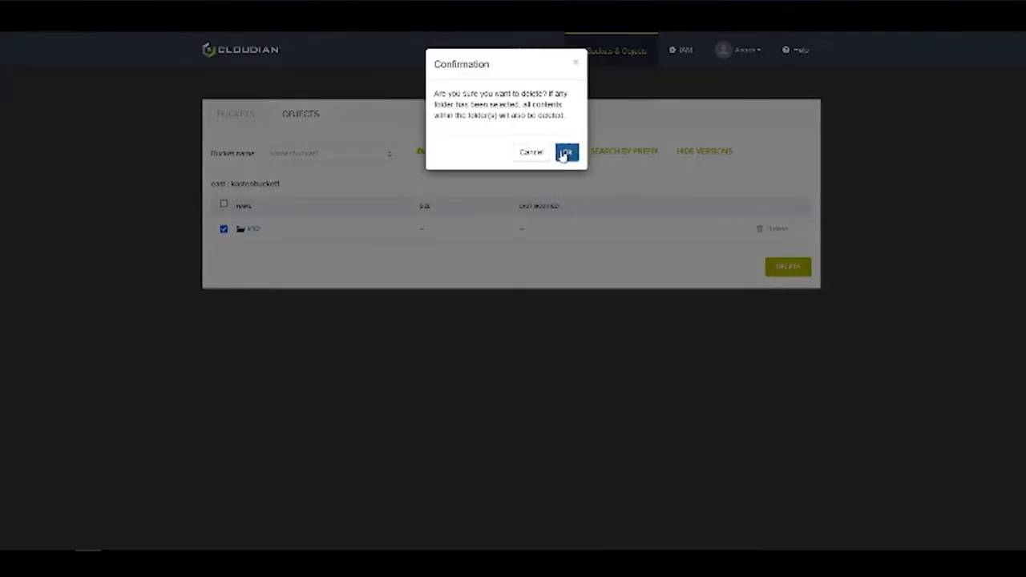
{"action": "left_click", "coordinate": [565, 153]}
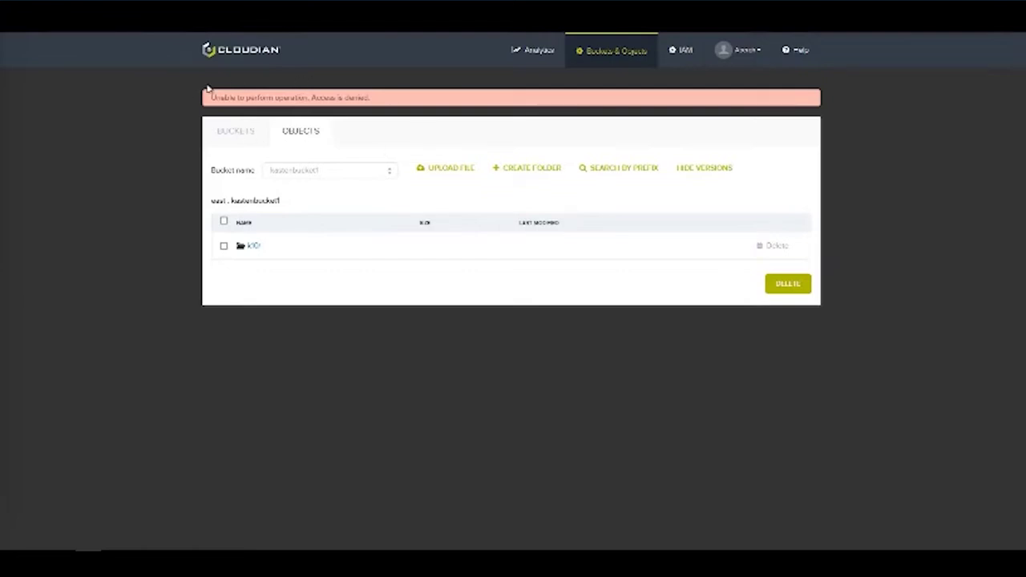
{"action": "left_click", "coordinate": [591, 57]}
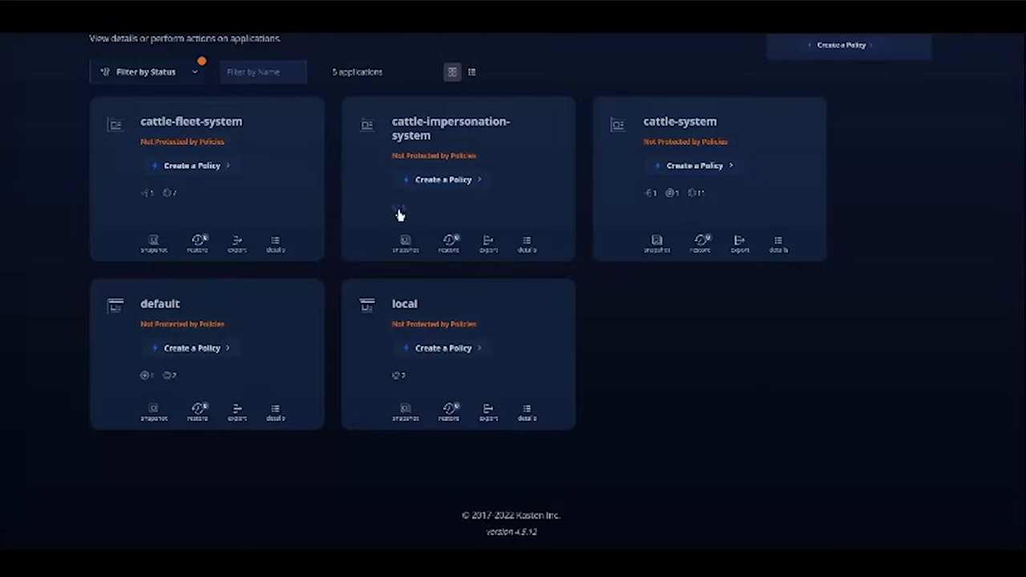
- Filter applications to Removed and pick wordpress's exported 12:30pm Cloudian restore point
{"action": "scroll", "coordinate": [392, 215], "scroll_direction": "up", "scroll_amount": 2}
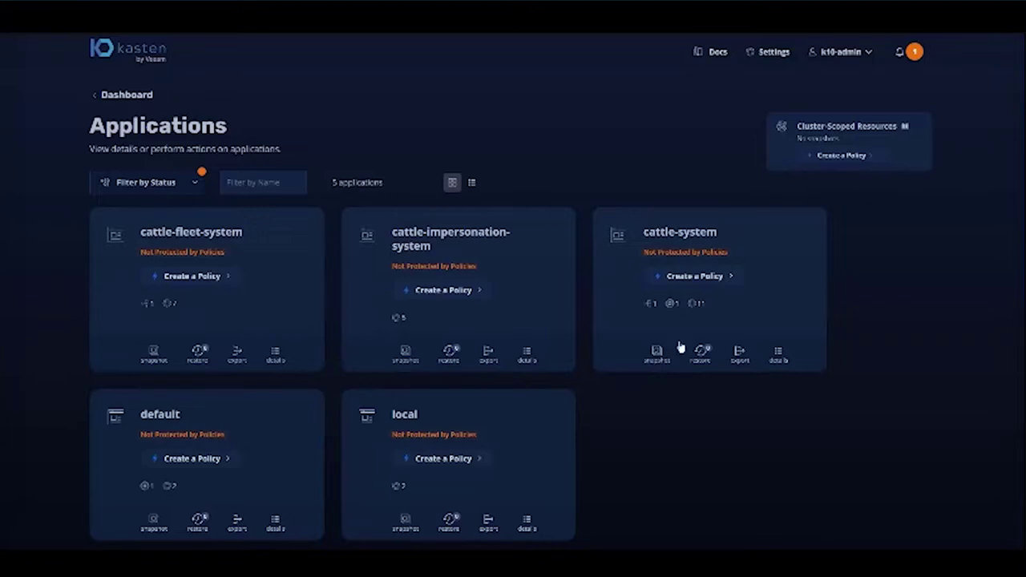
{"action": "left_click", "coordinate": [189, 190]}
{"action": "left_click", "coordinate": [179, 180]}
{"action": "left_click", "coordinate": [156, 339]}
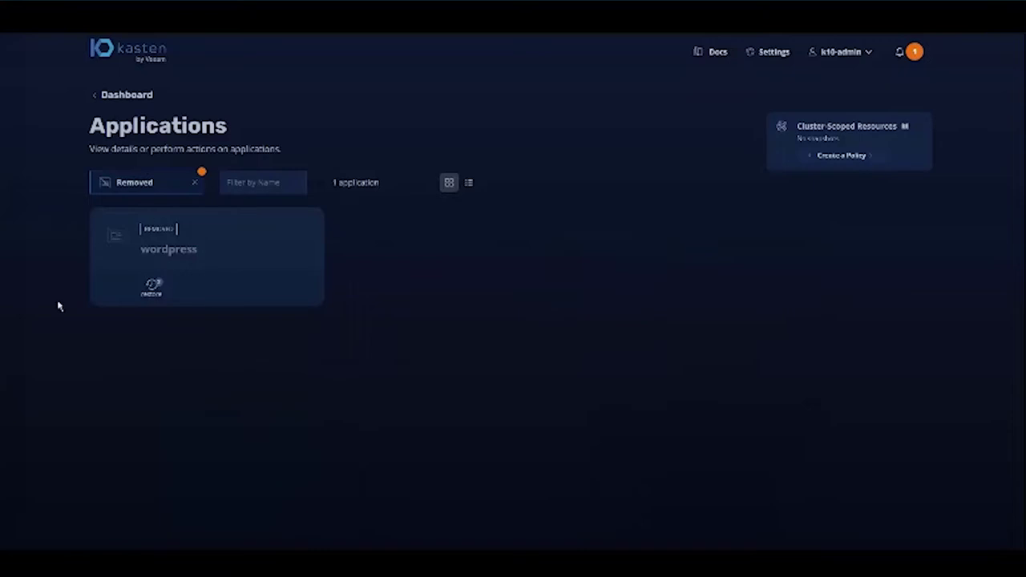
{"action": "left_click", "coordinate": [153, 289]}
{"action": "left_click", "coordinate": [159, 290]}
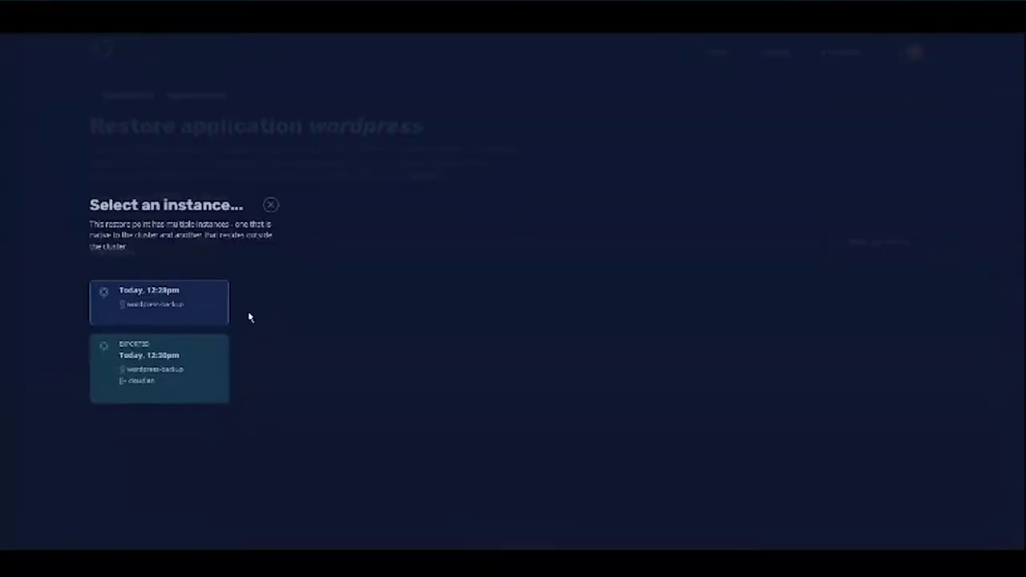
{"action": "left_click", "coordinate": [167, 353]}
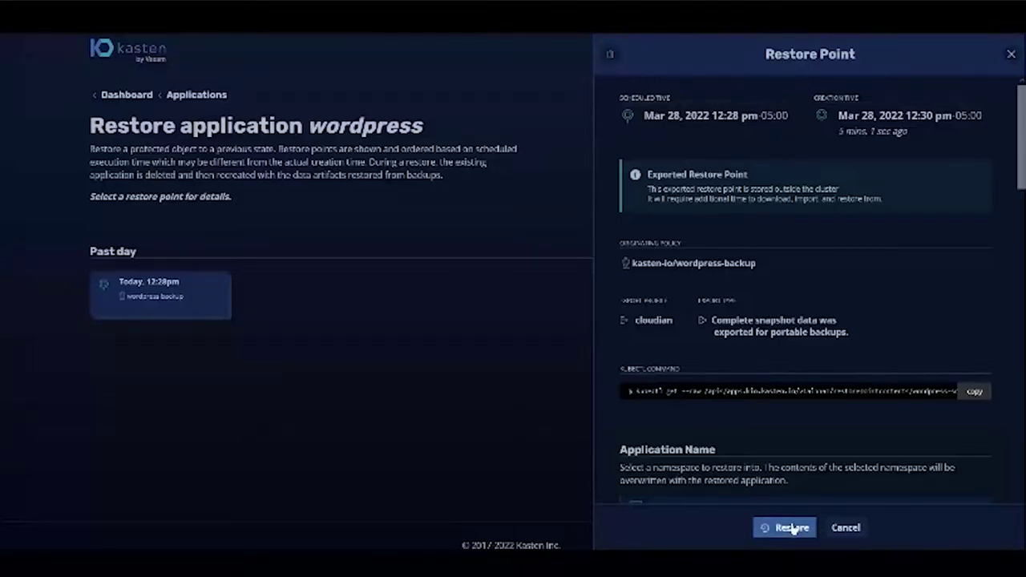
- Restore into a newly created 'wordpress' namespace, confirm, and watch progress on the dashboard
{"action": "scroll", "coordinate": [831, 378], "scroll_direction": "down", "scroll_amount": 2}
{"action": "left_click", "coordinate": [898, 385]}
{"action": "type", "text": "wordpress"}
{"action": "left_click", "coordinate": [922, 416]}
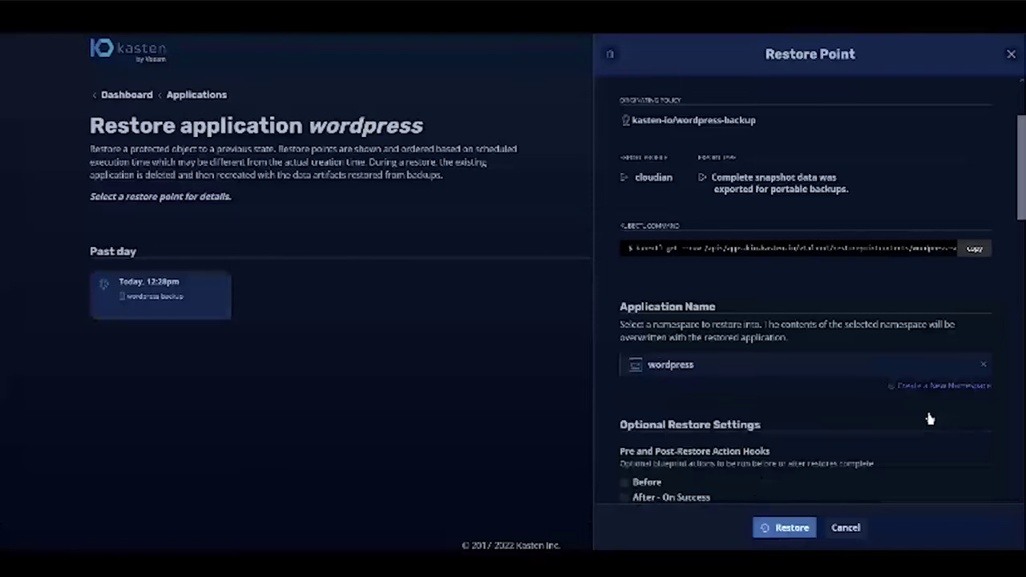
{"action": "scroll", "coordinate": [833, 463], "scroll_direction": "down", "scroll_amount": 15}
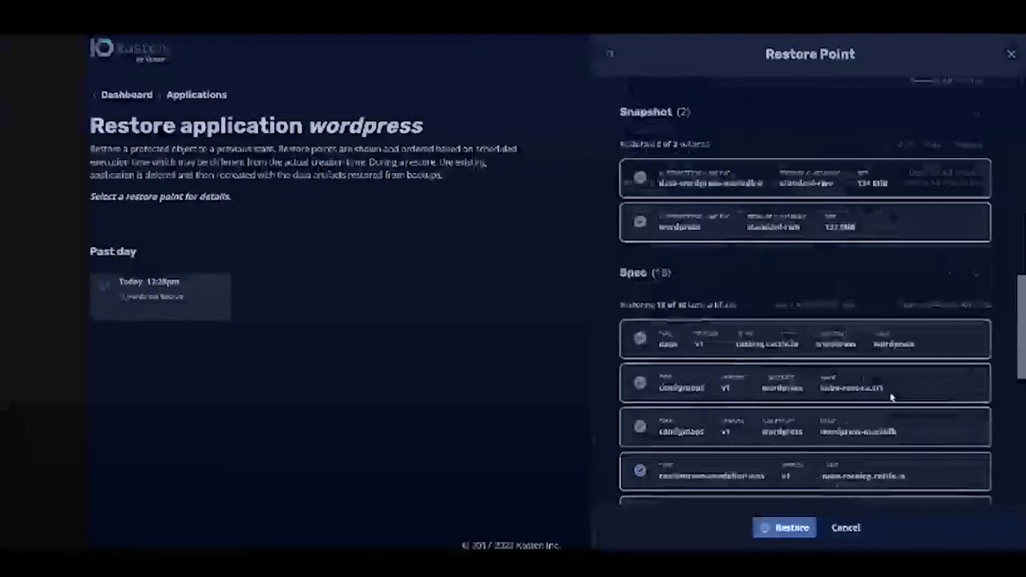
{"action": "scroll", "coordinate": [825, 454], "scroll_direction": "down", "scroll_amount": 5}
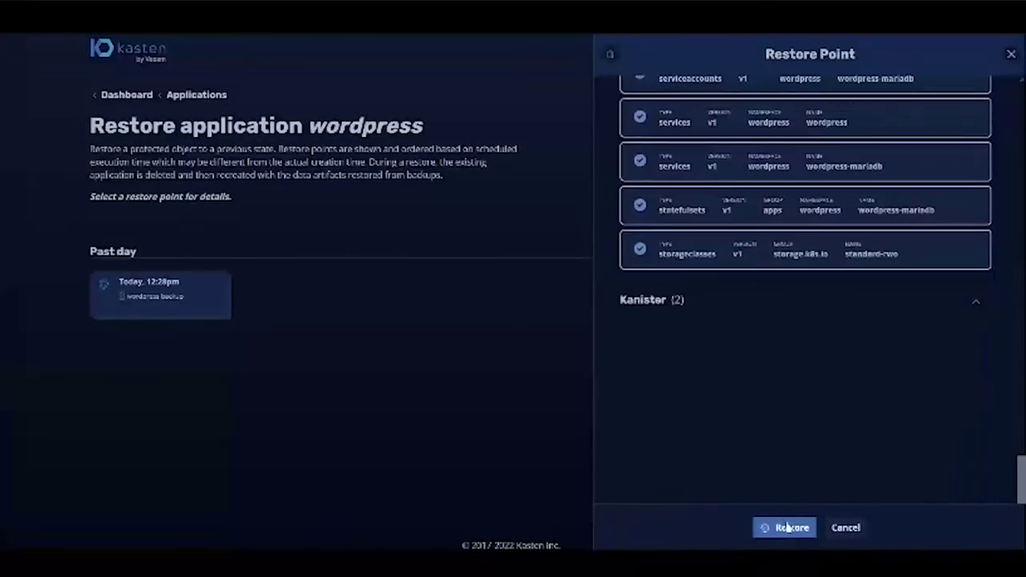
{"action": "left_click", "coordinate": [785, 527]}
{"action": "left_click", "coordinate": [494, 349]}
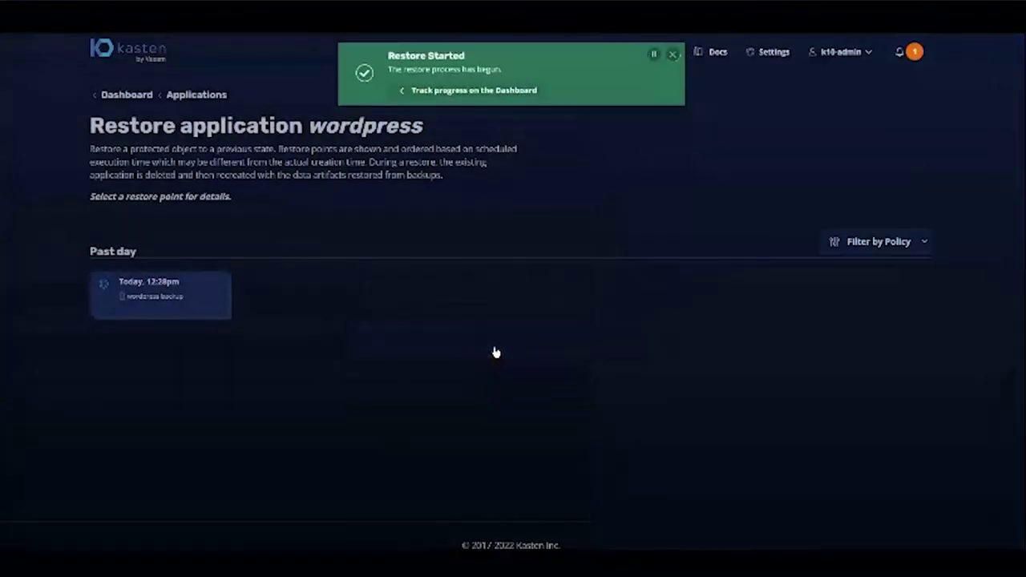
{"action": "left_click", "coordinate": [474, 91]}
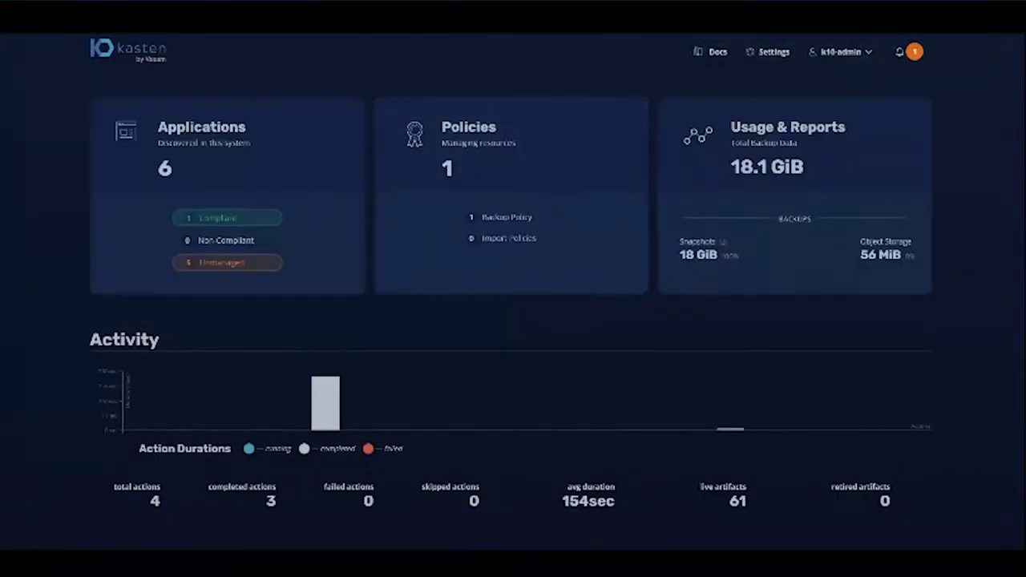
- Verify the wordpress restore's phases all succeeded and wordpress appears in the Applications list
{"action": "left_click", "coordinate": [730, 427]}
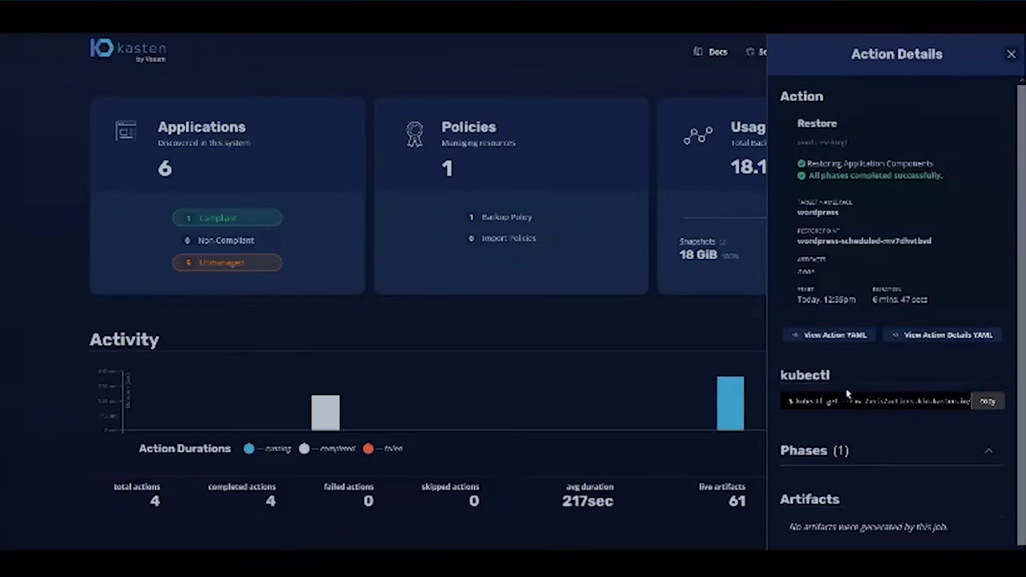
{"action": "left_click", "coordinate": [1010, 54]}
{"action": "left_click", "coordinate": [309, 206]}
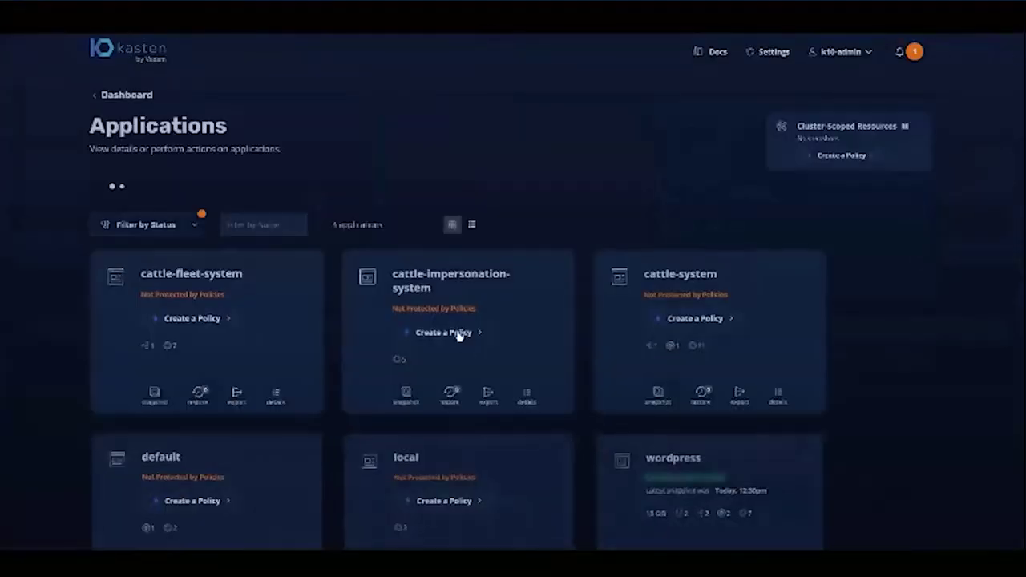
{"action": "scroll", "coordinate": [801, 417], "scroll_direction": "down", "scroll_amount": 2}
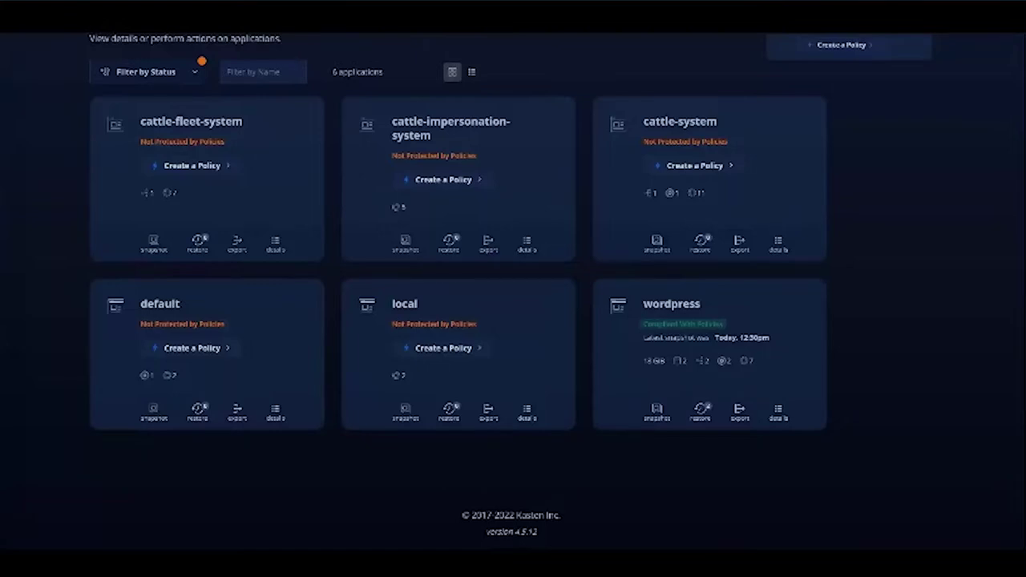
- Load the restored blog in a private Firefox window and check the 'Cloudian + Kasten 1+1=3' post
{"action": "key", "text": "ctrl+shift+p"}
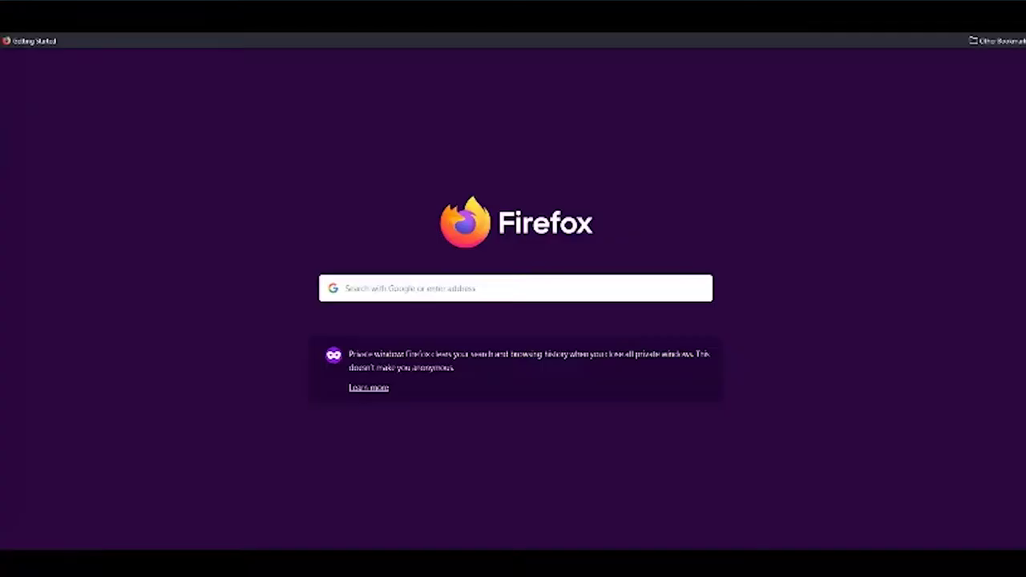
{"action": "key", "text": "ctrl+v"}
{"action": "key", "text": "Return"}
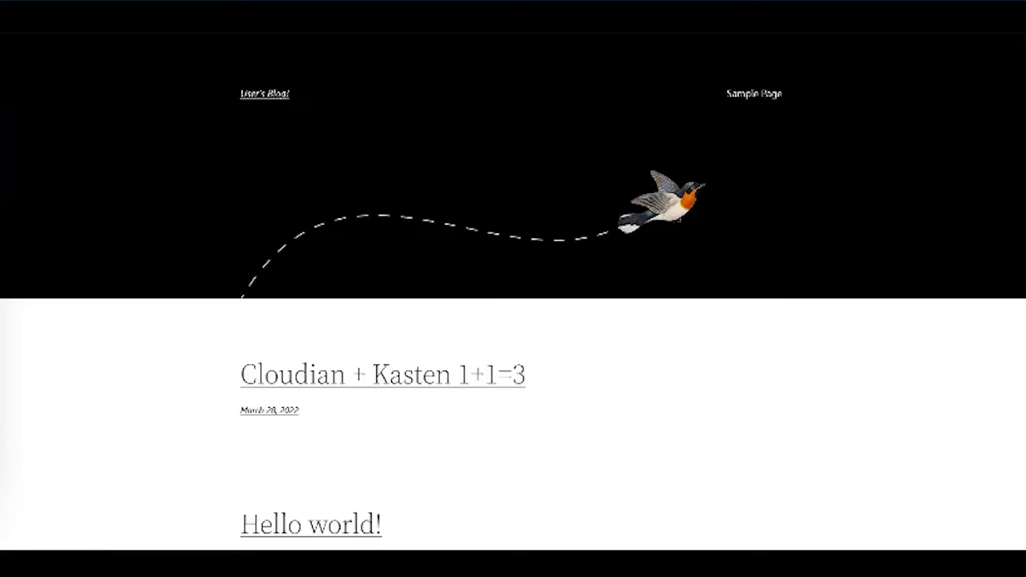
{"action": "scroll", "coordinate": [529, 348], "scroll_direction": "down", "scroll_amount": 2}
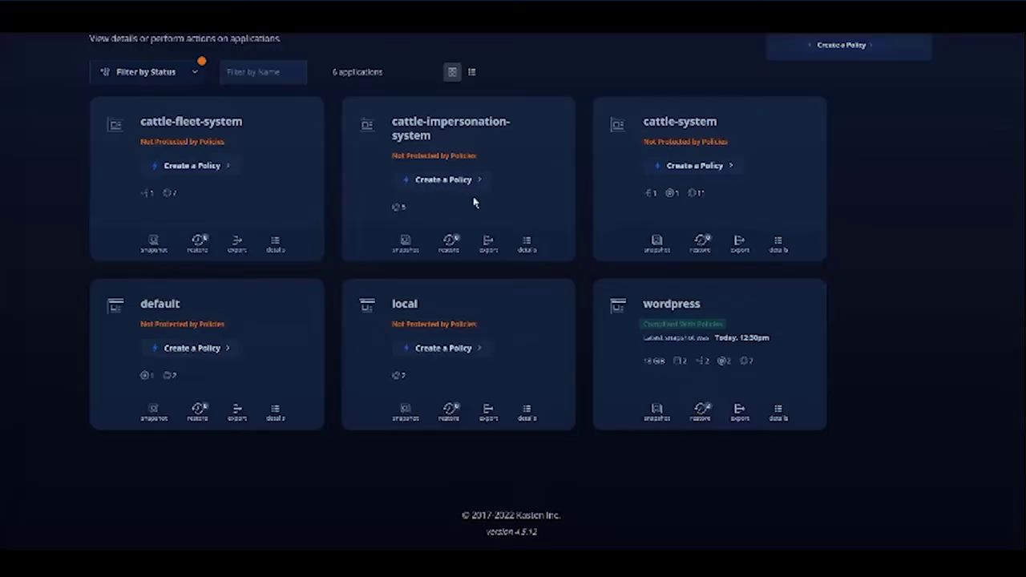
{"action": "scroll", "coordinate": [152, 107], "scroll_direction": "up", "scroll_amount": 3}
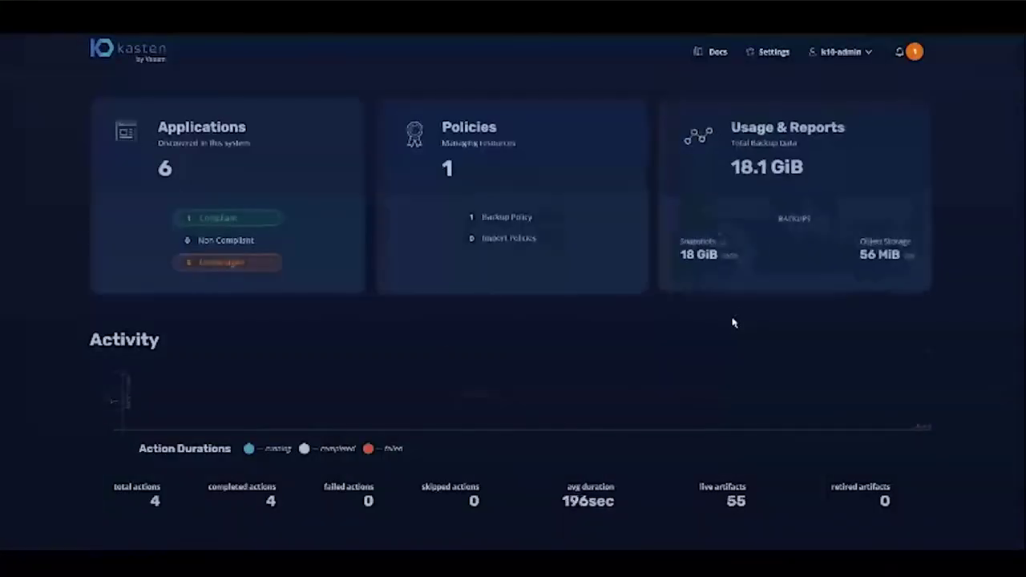
{"action": "mouse_move", "coordinate": [353, 377]}
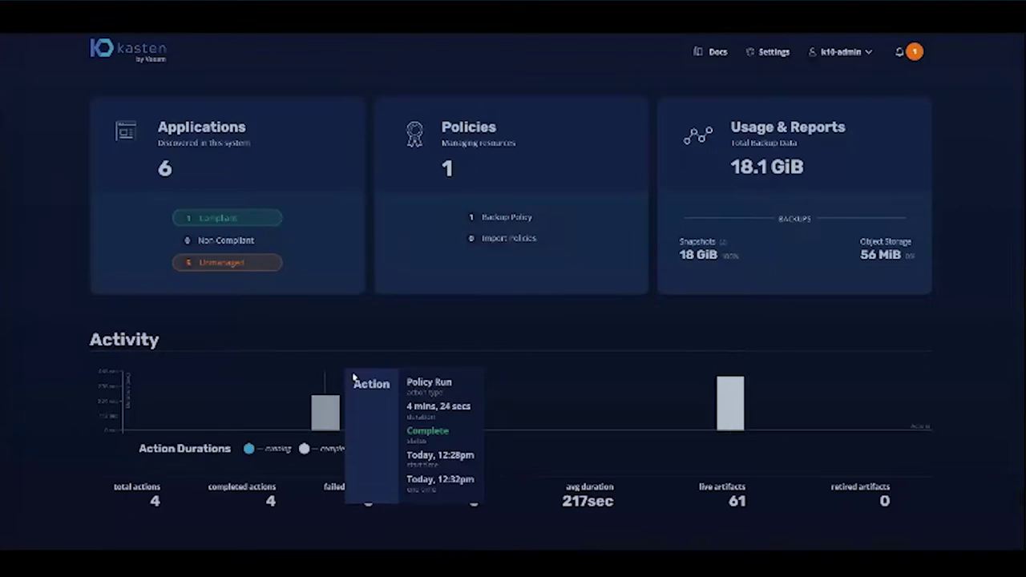